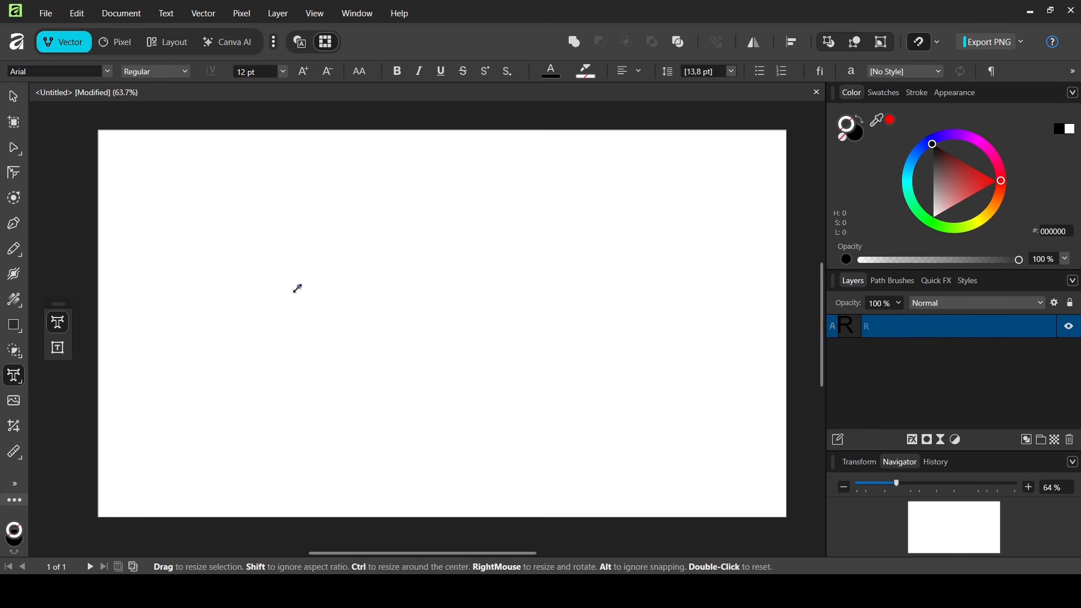
- Set the letter R's font size to 1000 pt and make it bold
click(299, 288)
click(254, 72)
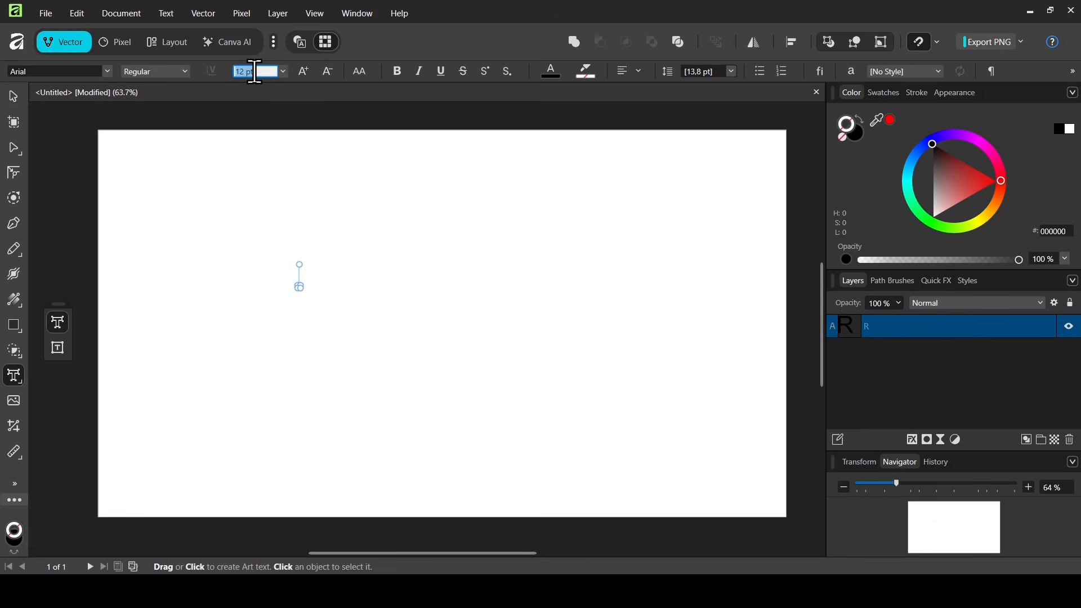
text(1000)
key(Return)
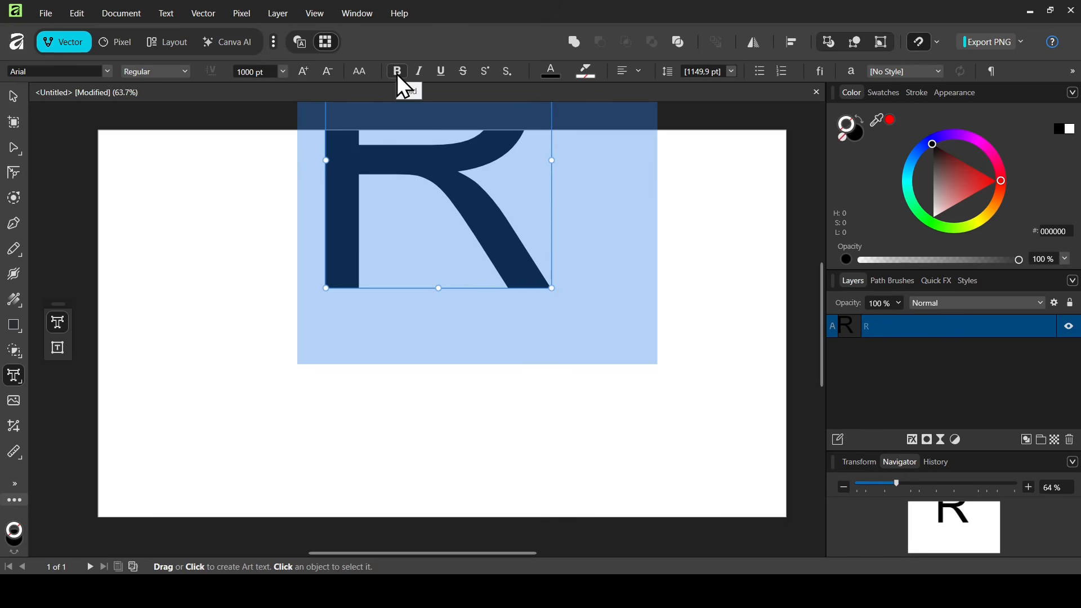
click(398, 71)
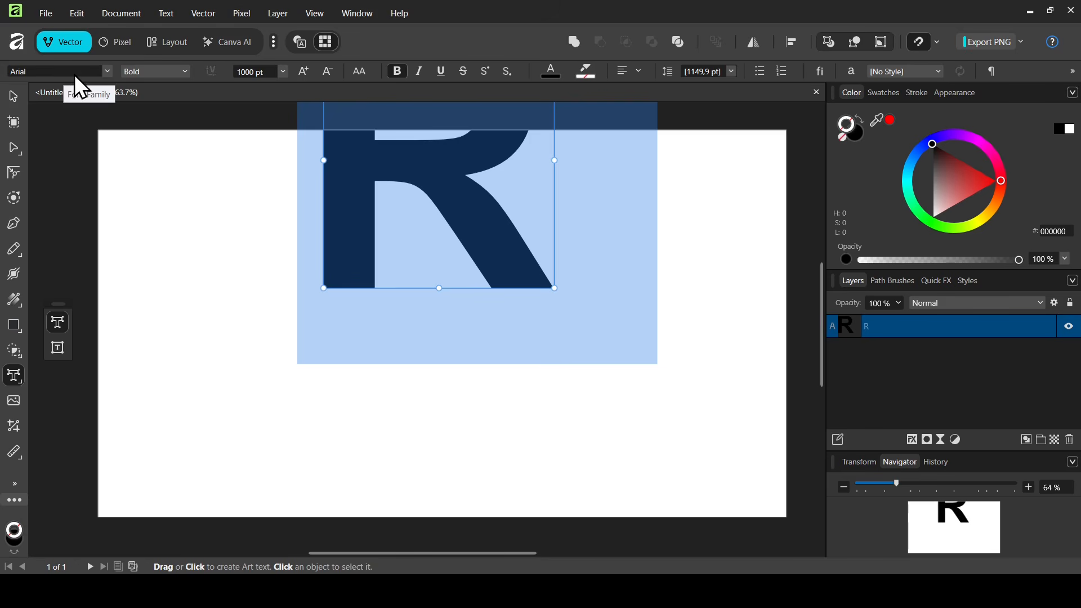
- Move the letter R down to the centre of the page with snapping
click(15, 97)
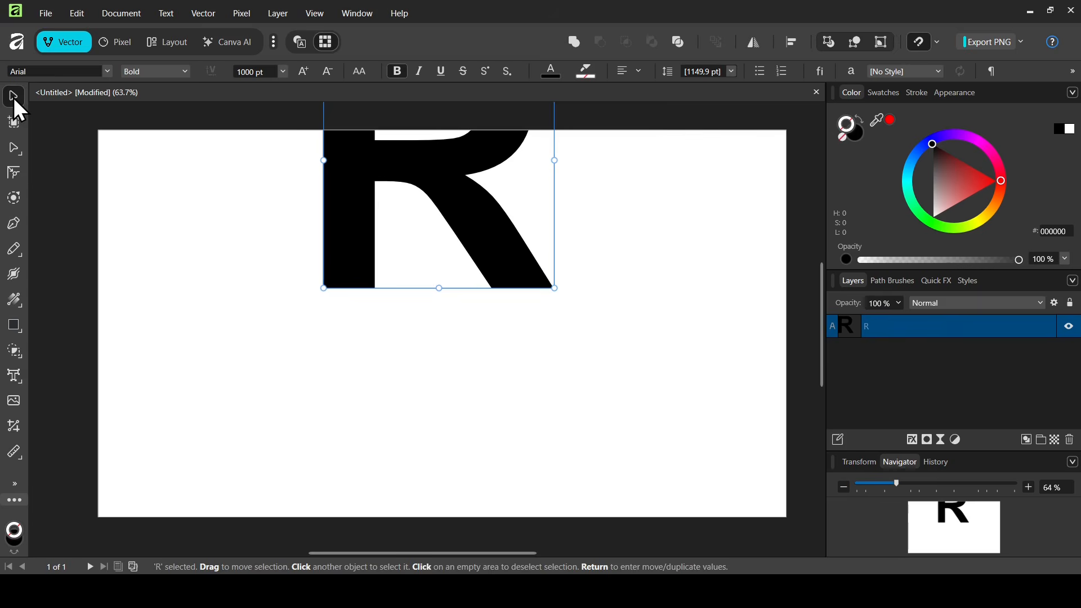
click(937, 42)
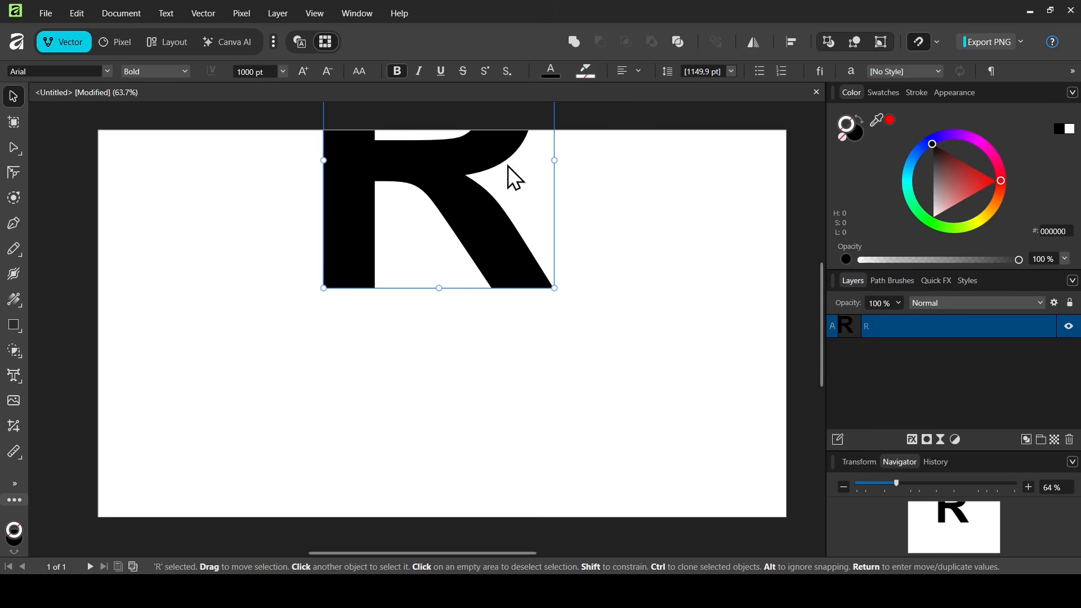
drag(468, 170, 469, 332)
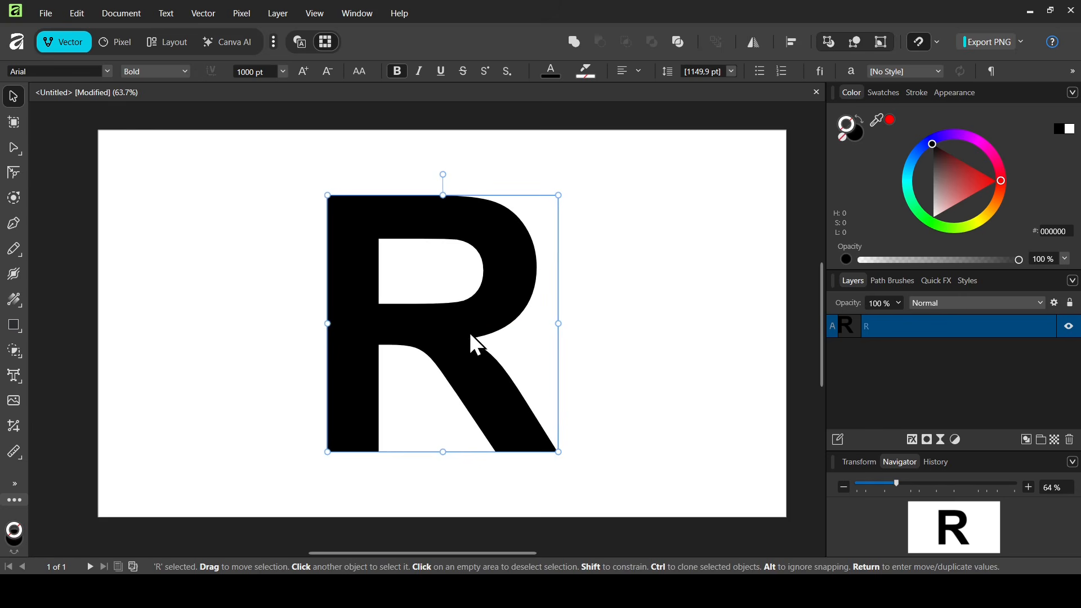
- Draw a straight horizontal line above the R with the Pen tool, extending past both sides, and set its stroke width to 15 pt
click(18, 226)
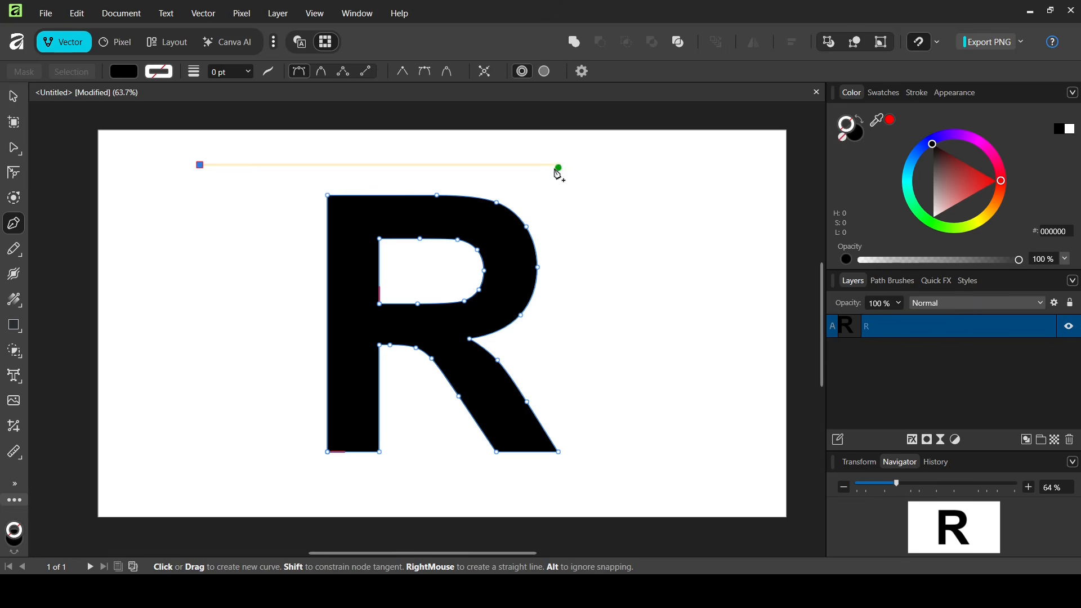
click(657, 165)
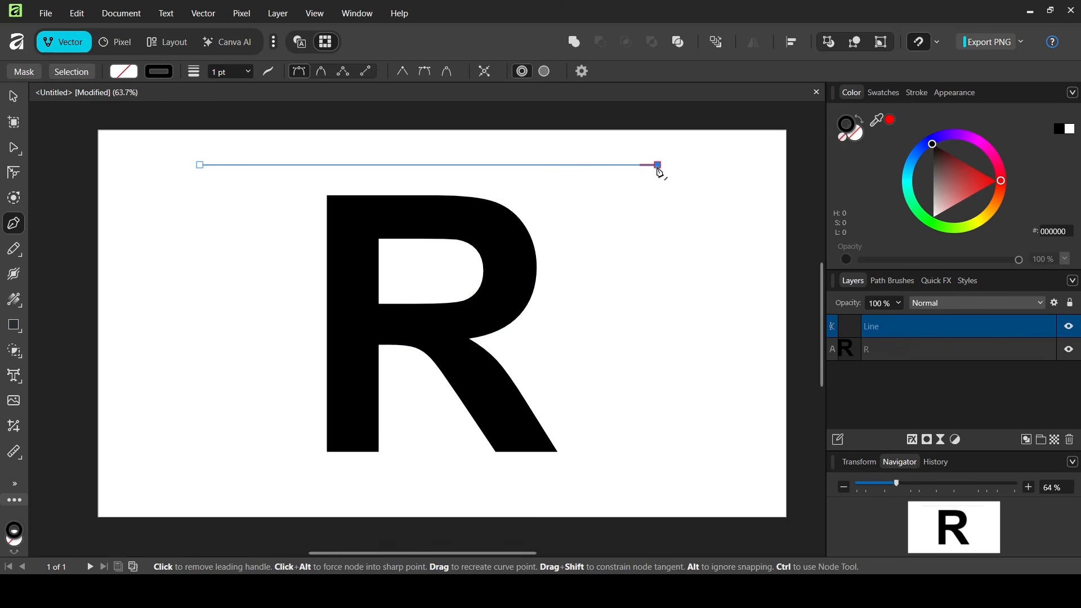
click(133, 75)
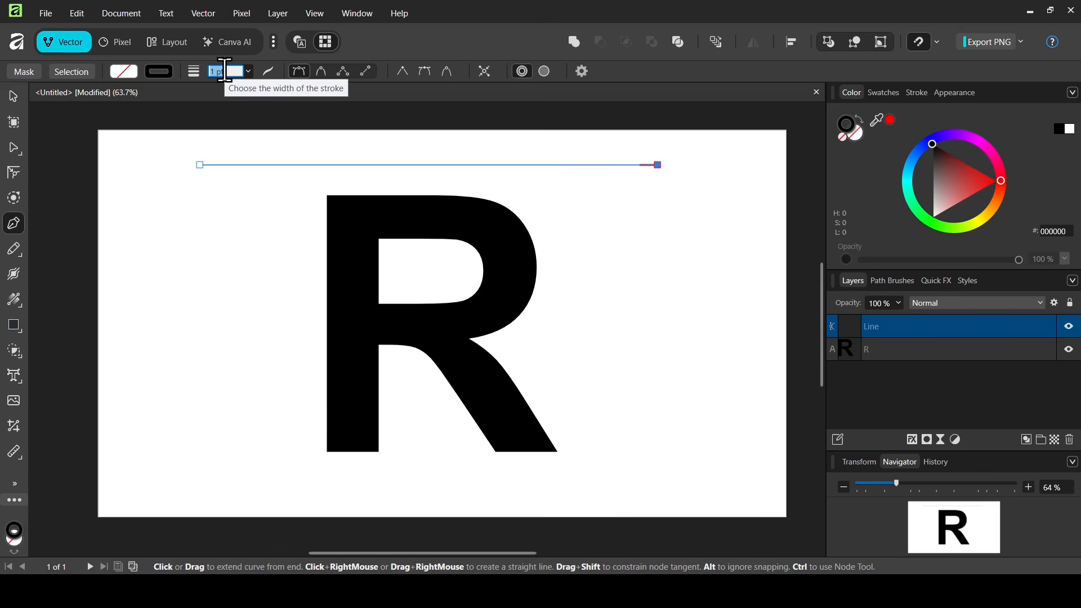
text(15)
key(Return)
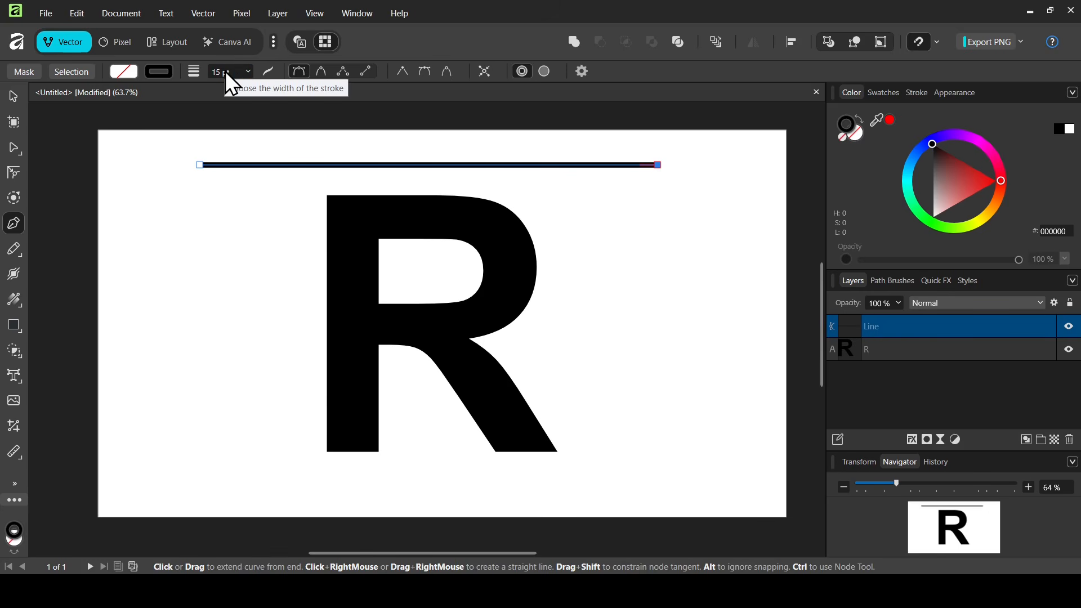
- Taper the line's stroke with a pressure profile that falls from full width at the start to zero at the end
click(269, 72)
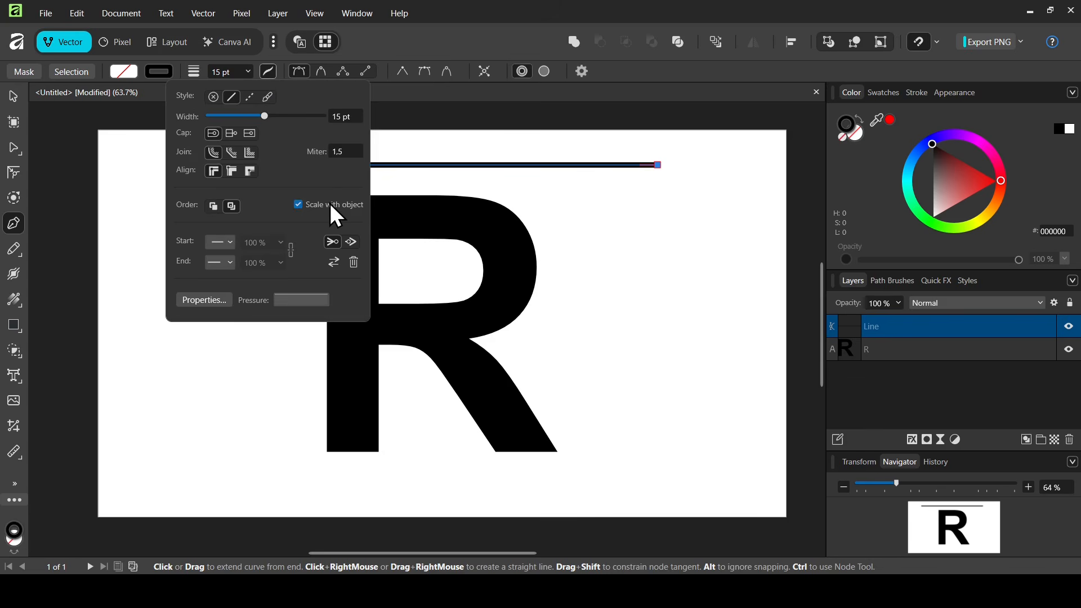
click(310, 300)
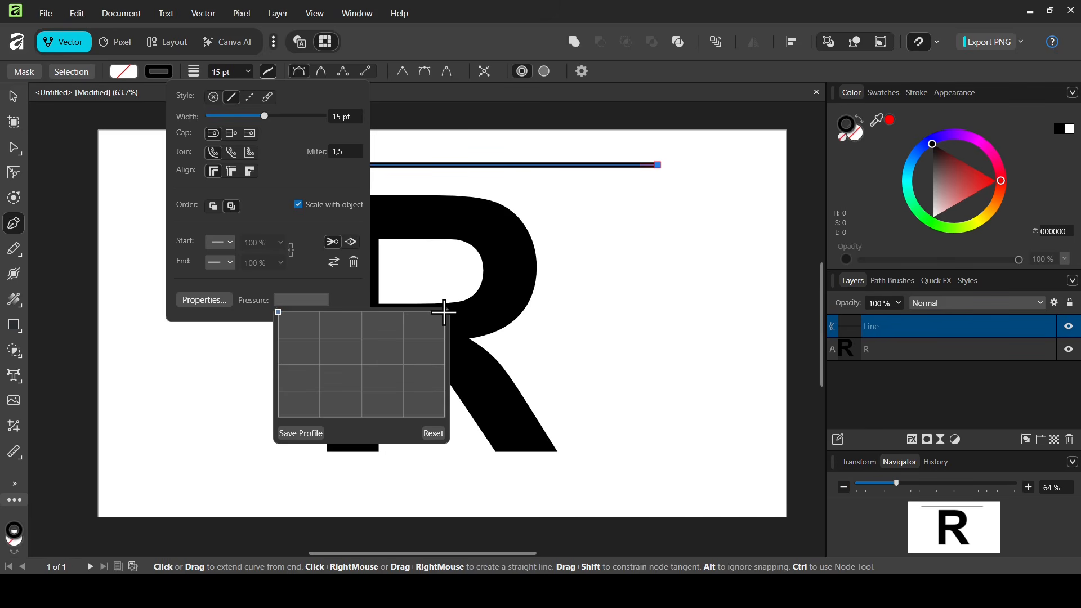
drag(444, 311, 445, 418)
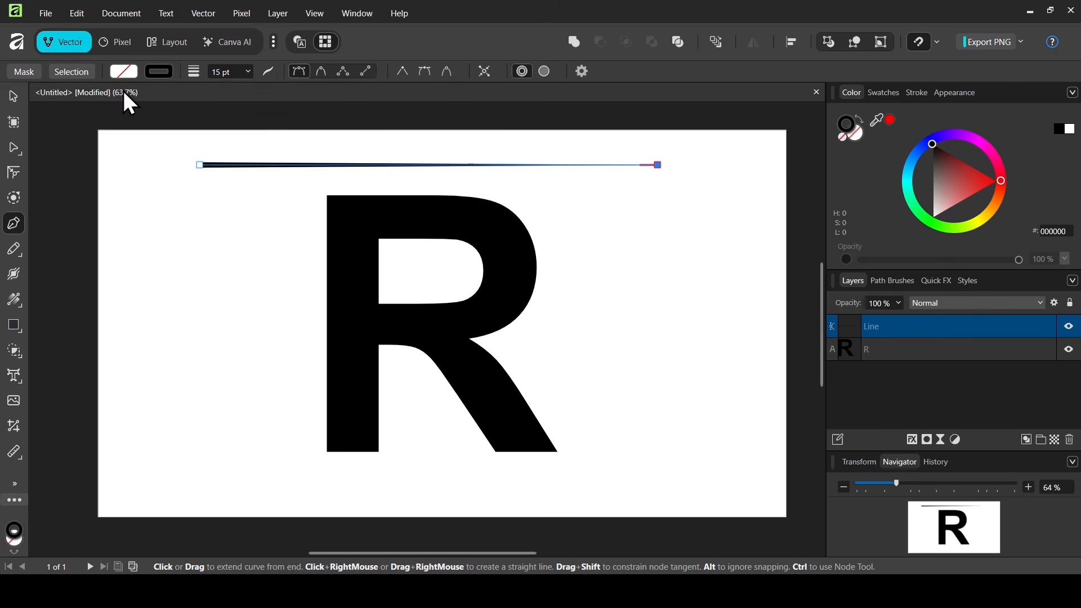
- Flip the tapered line horizontally so its thick end is on the right
click(17, 96)
click(217, 232)
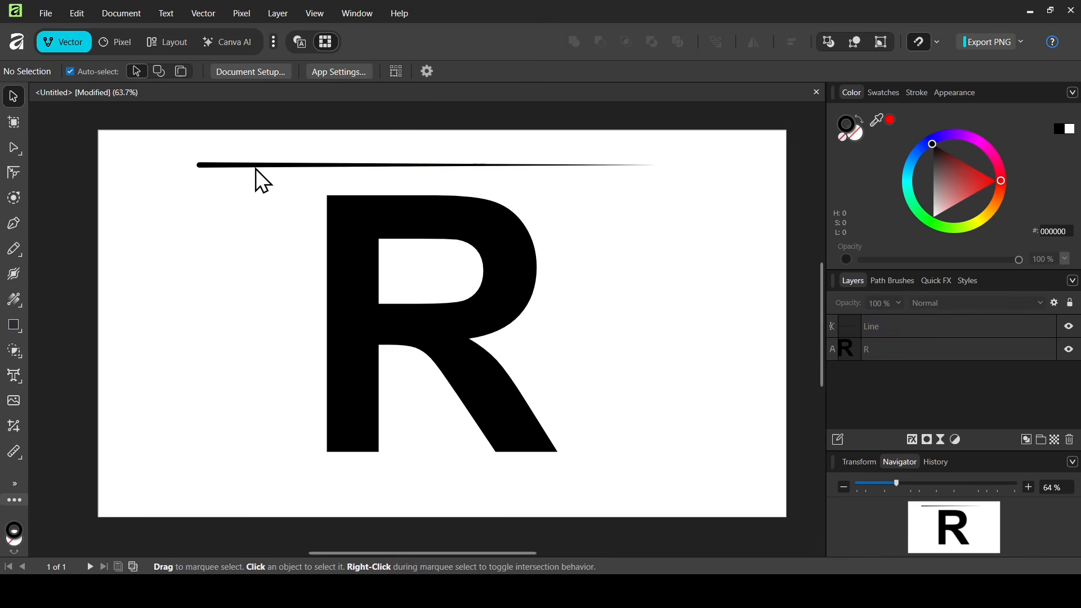
click(258, 169)
right_click(258, 170)
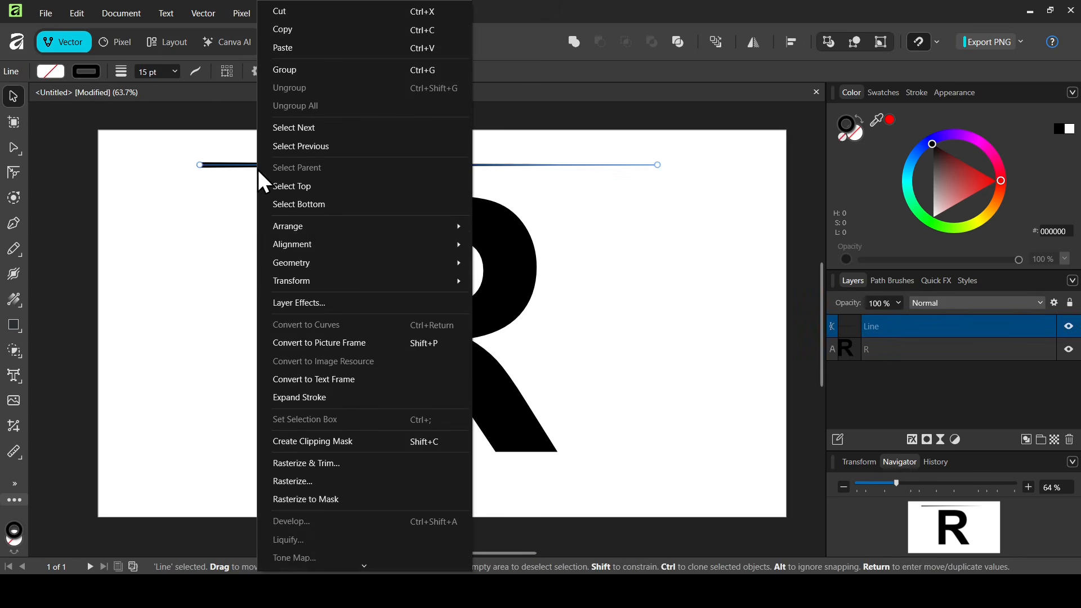
mouse_move(329, 282)
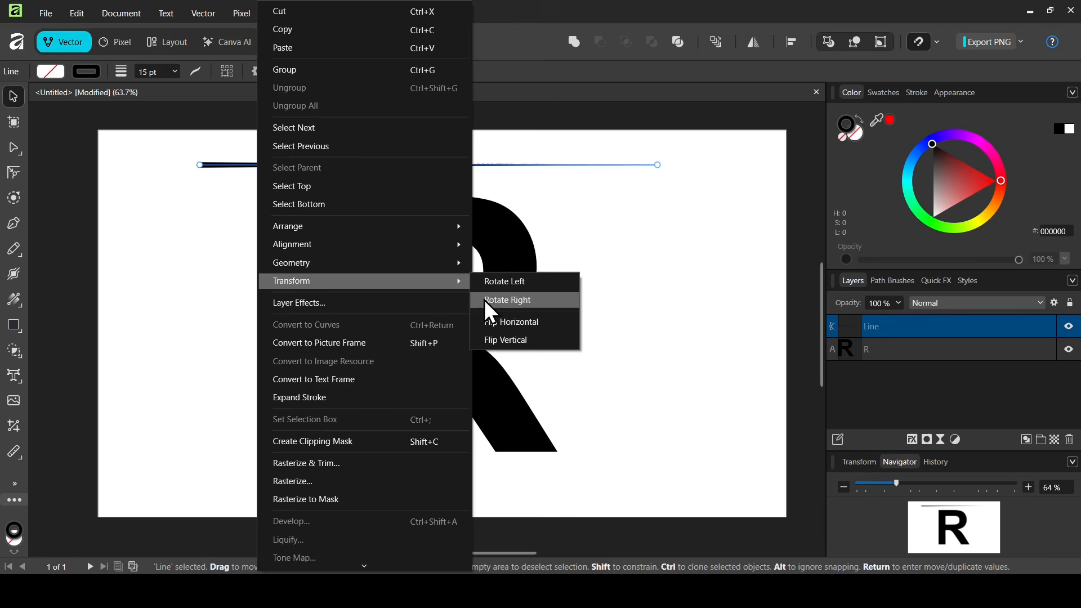
click(517, 320)
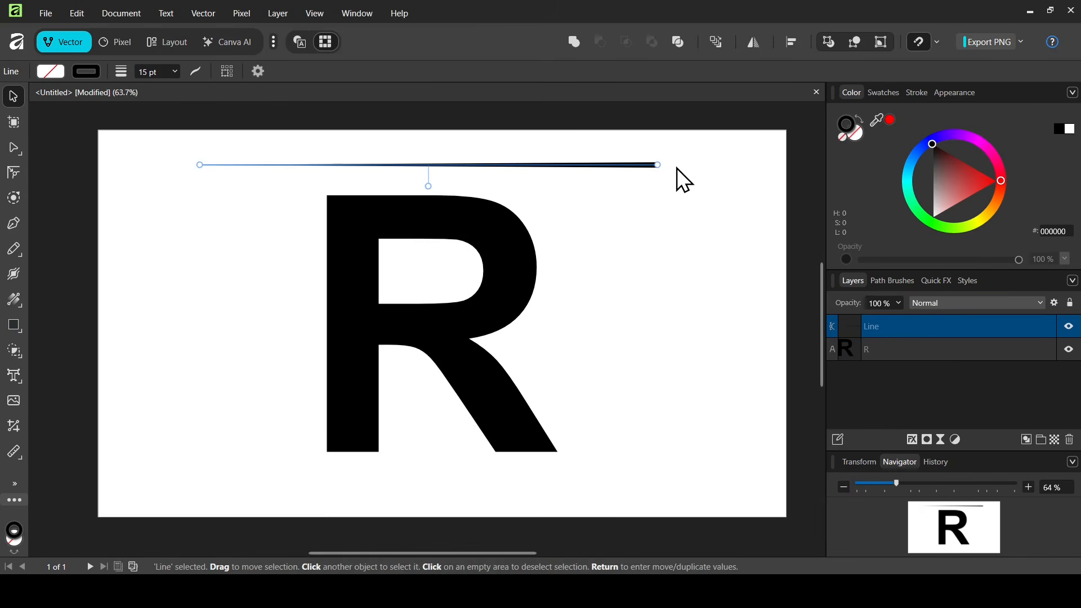
click(686, 168)
click(644, 166)
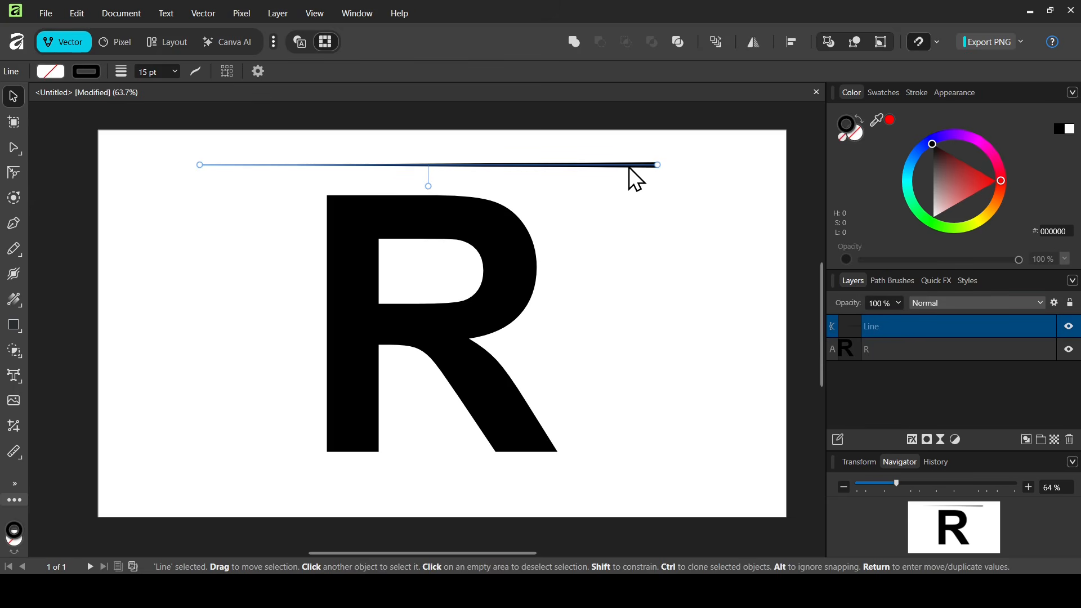
- Duplicate the tapered line just below the original and repeat the duplication at equal spacing until the lines extend below the R
key(ctrl+j)
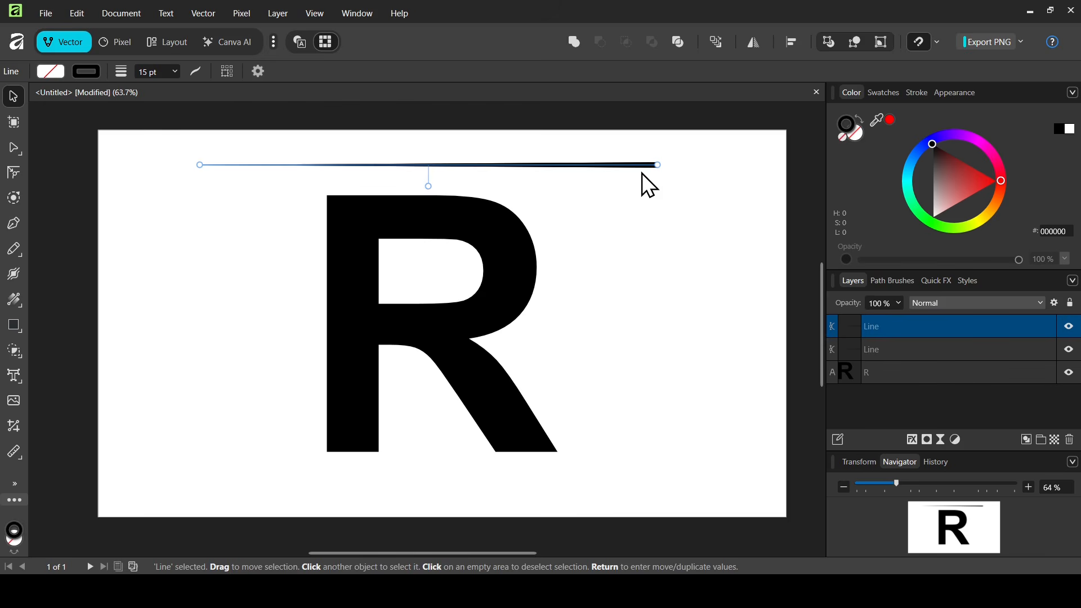
drag(640, 167, 641, 177)
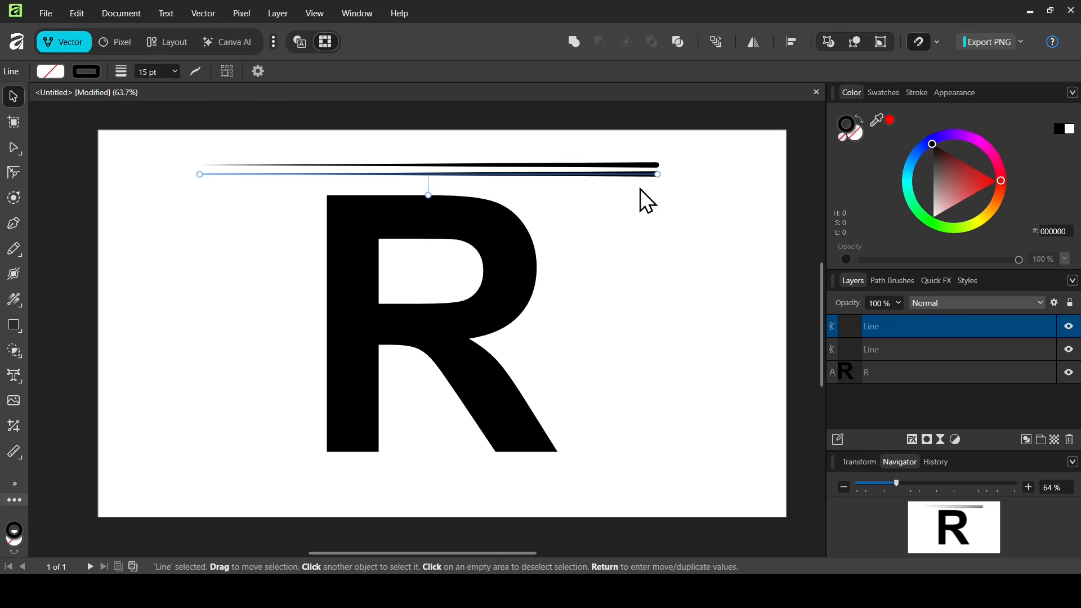
key(ctrl+j)
key(ctrl+j)
key(ctrl+j)
key(ctrl+j)
key(ctrl+j)
key(ctrl+j)
key(ctrl+j)
key(ctrl+j)
key(ctrl+j)
key(ctrl+j)
key(ctrl+j)
key(ctrl+j)
key(ctrl+j)
key(ctrl+j)
key(ctrl+j)
key(ctrl+j)
key(ctrl+j)
key(ctrl+j)
key(ctrl+j)
key(ctrl+j)
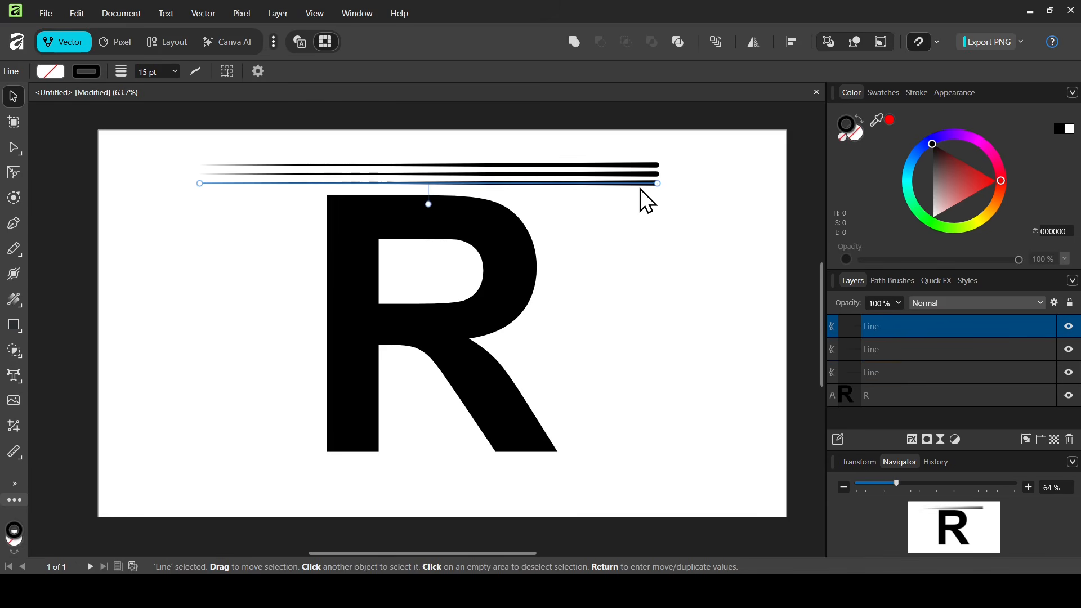
key(ctrl+j)
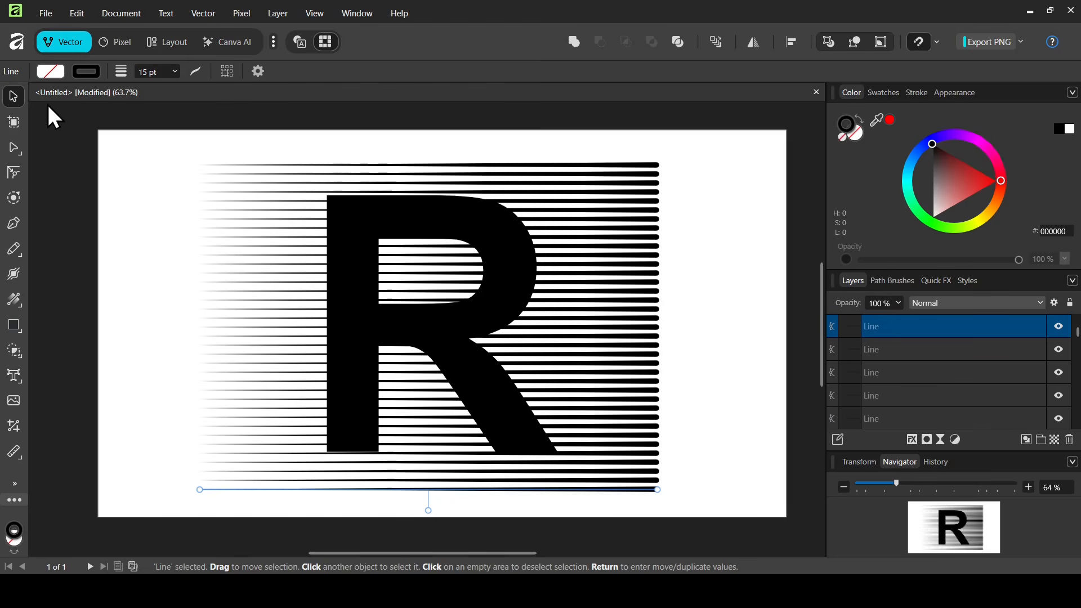
- Rotate all the lines counter-clockwise to a diagonal, enlarge the set slightly, and reposition it to cover the whole R
drag(616, 146, 634, 558)
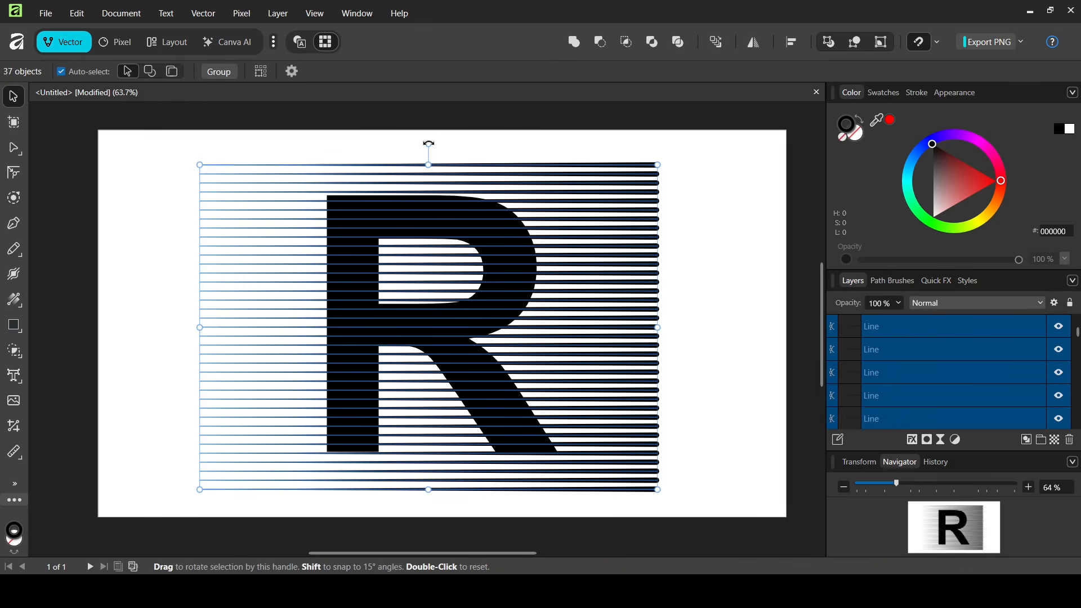
drag(428, 144, 245, 138)
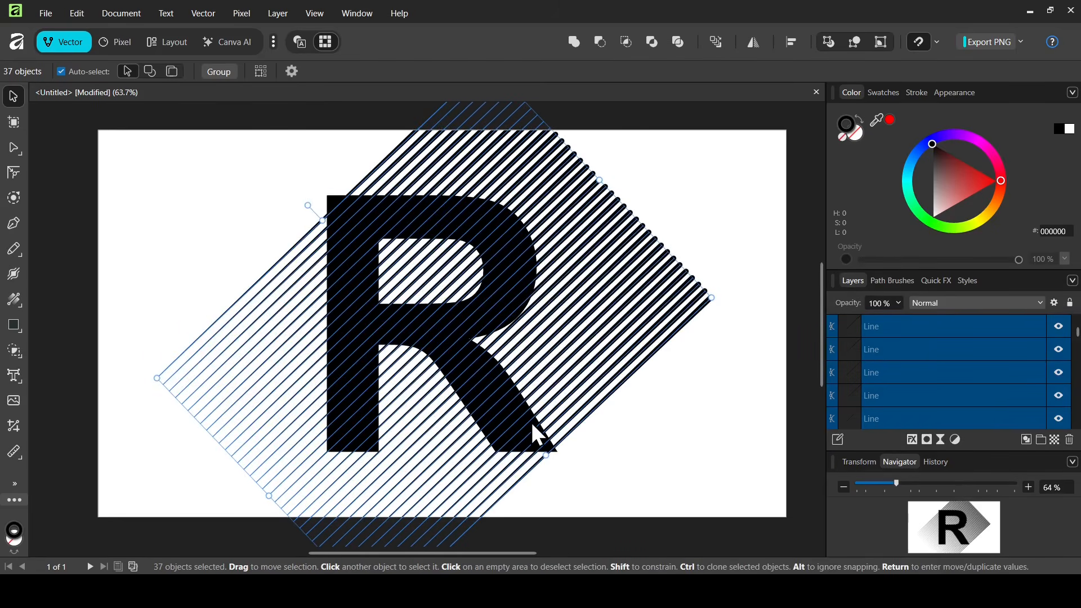
drag(546, 454, 567, 472)
drag(538, 397, 500, 411)
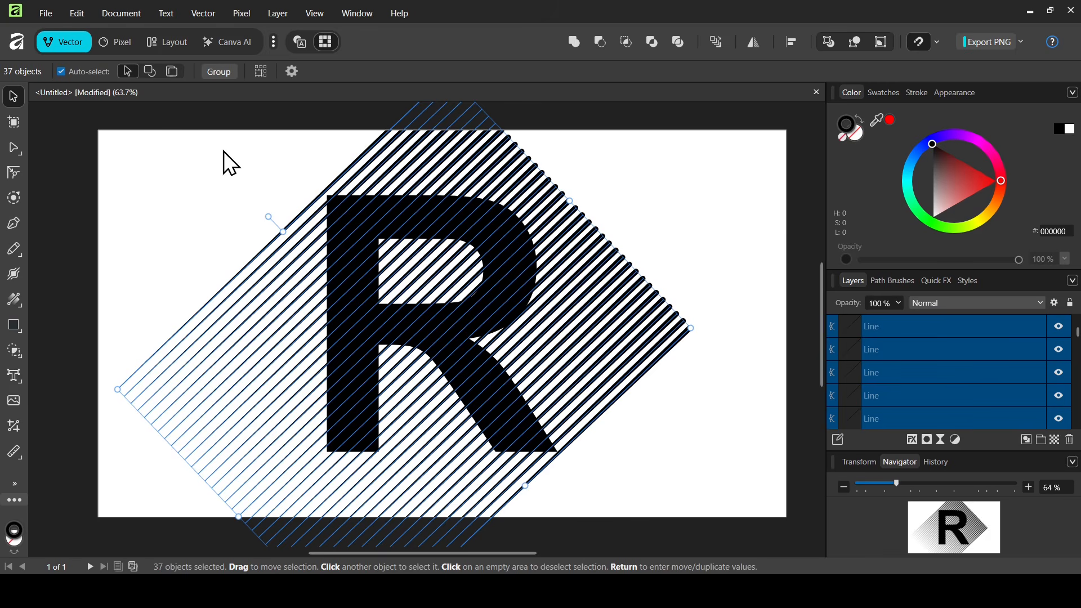
- Select the lines together with the R and remove the line segments outside its outer contour using the Shape Builder's subtract action
drag(223, 150, 690, 571)
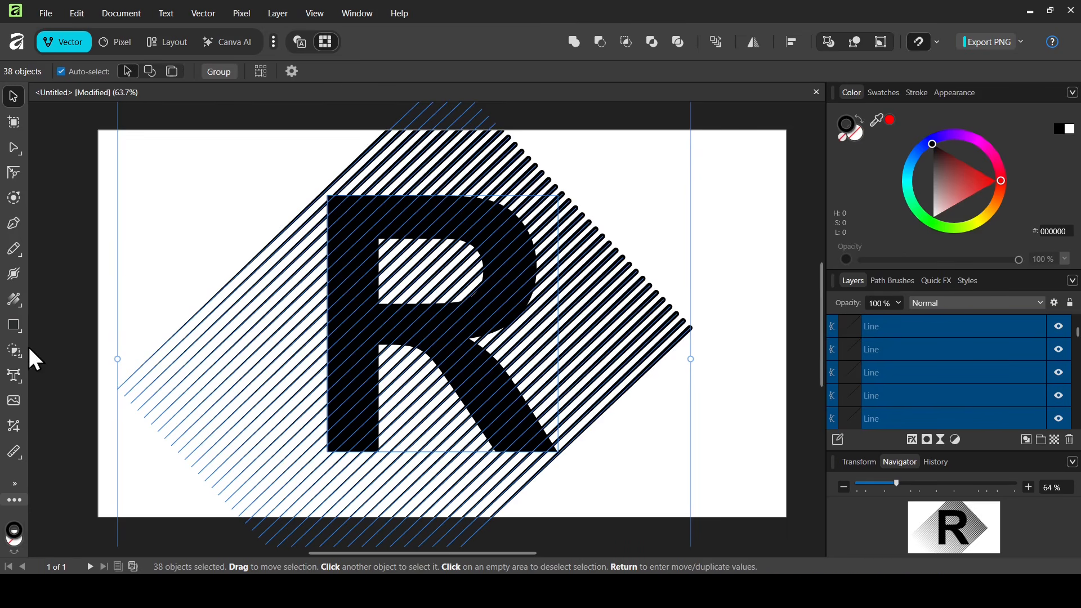
drag(14, 352, 88, 349)
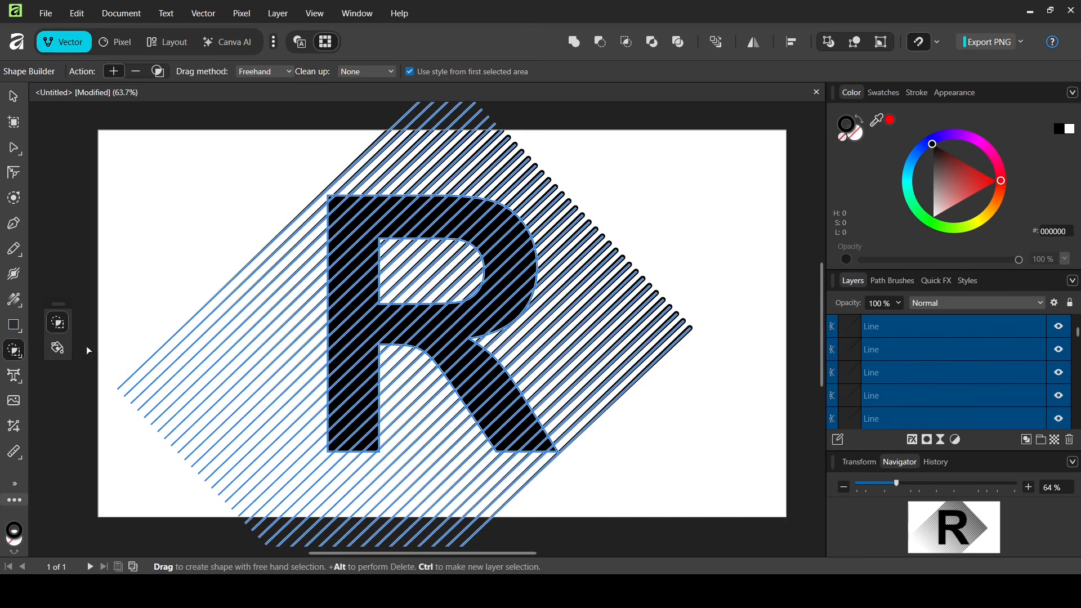
click(135, 71)
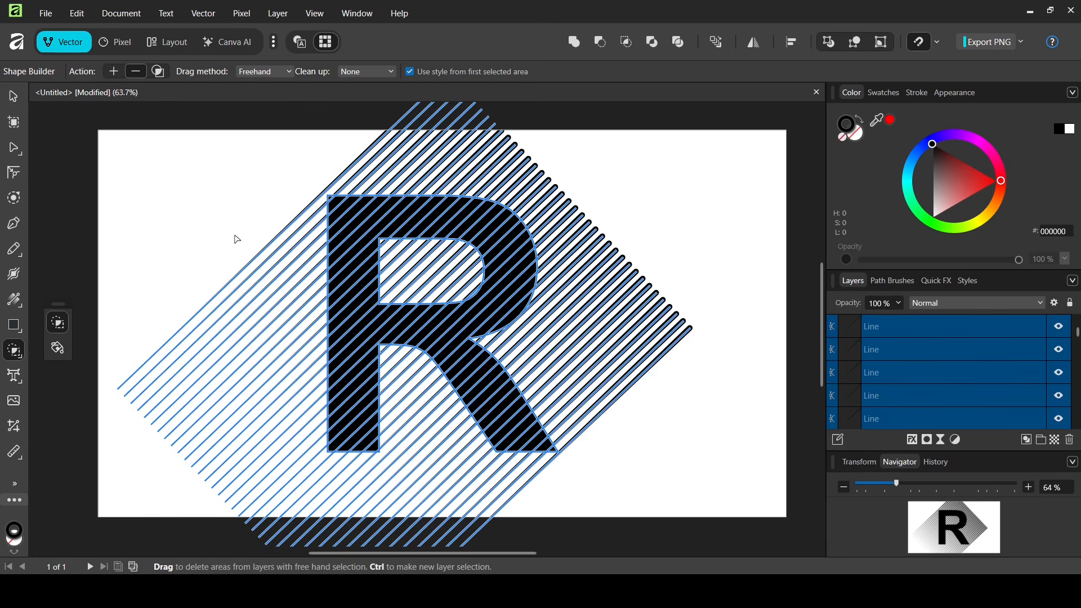
mouse_move(238, 241)
mouse_down()
mouse_move(284, 441)
mouse_move(300, 468)
mouse_move(427, 521)
mouse_move(502, 523)
mouse_up()
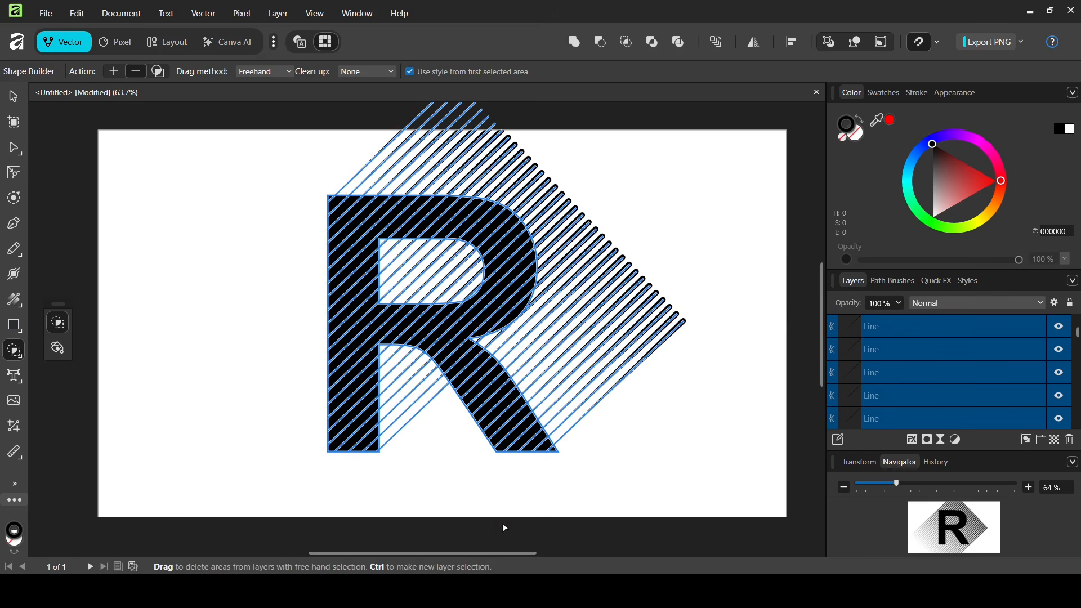
mouse_move(659, 425)
mouse_down()
mouse_move(645, 307)
mouse_move(540, 163)
mouse_move(507, 135)
mouse_up()
mouse_move(376, 117)
mouse_down()
mouse_move(487, 160)
mouse_move(576, 225)
mouse_up()
alt+click(498, 348)
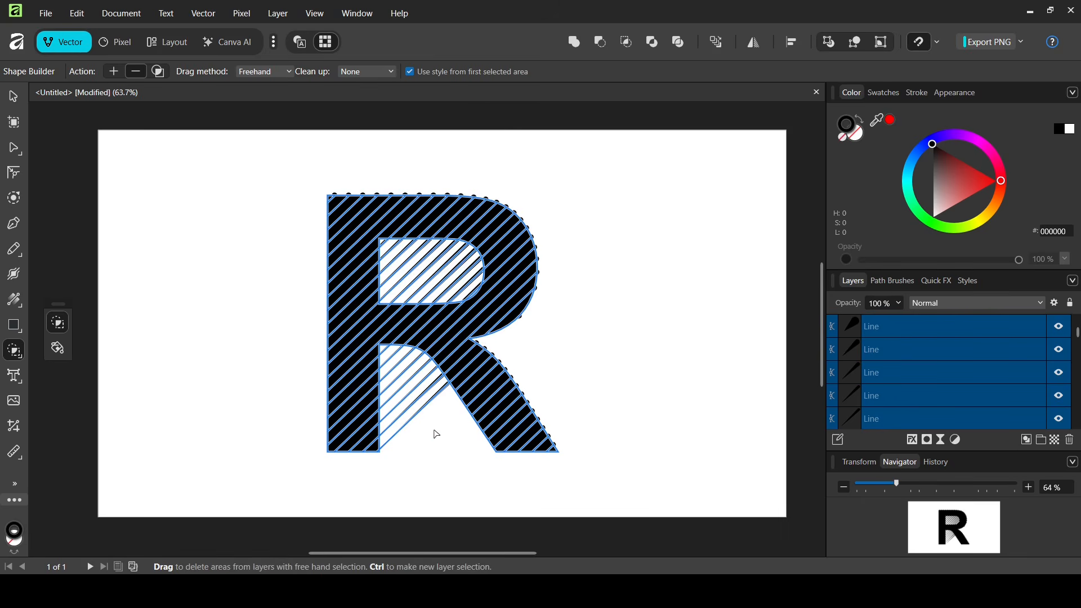
- Remove the remaining line segments between the R's legs and inside its enclosed counter
drag(434, 431, 388, 350)
alt+click(468, 347)
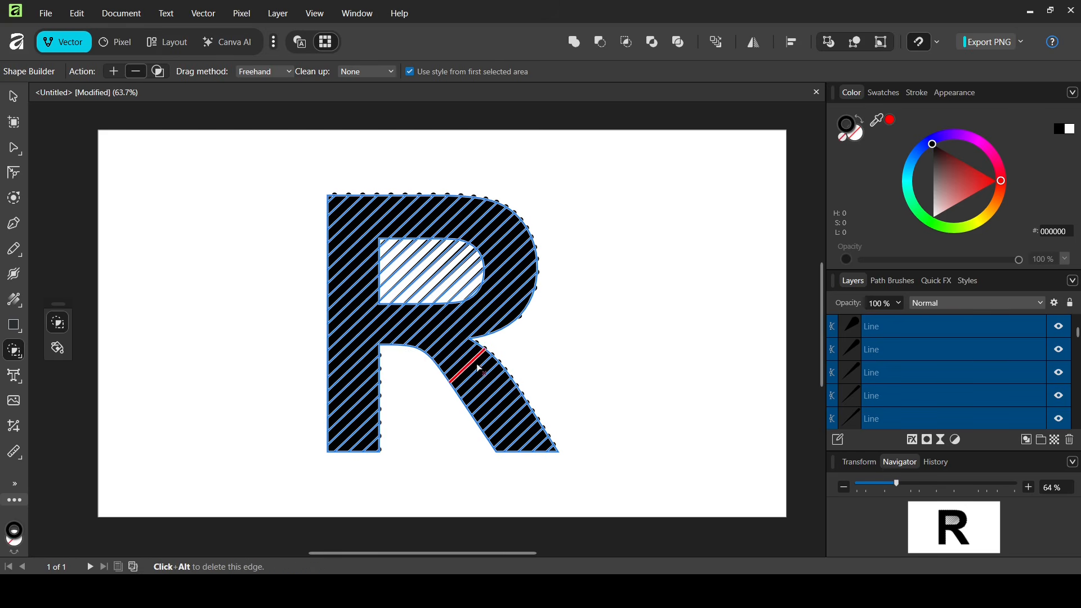
mouse_move(386, 247)
mouse_down()
mouse_move(425, 277)
mouse_move(471, 289)
mouse_up()
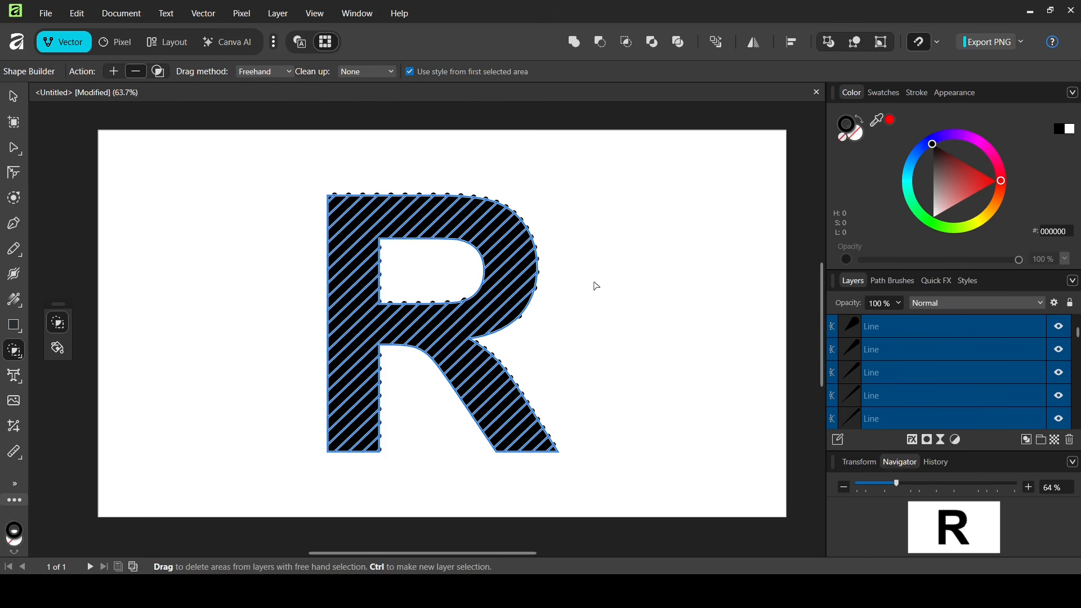
- Move the solid R off the trimmed lines and delete it, leaving only the striped letter
click(12, 99)
click(647, 265)
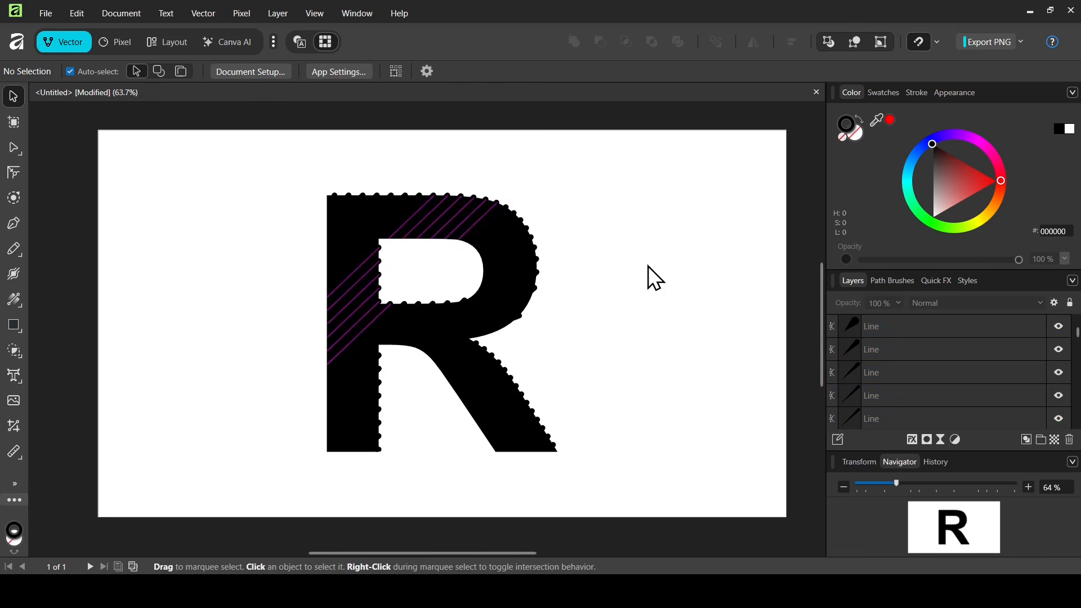
mouse_move(506, 418)
mouse_down()
mouse_move(464, 447)
mouse_move(395, 392)
mouse_move(447, 367)
mouse_move(451, 410)
mouse_move(300, 418)
mouse_up()
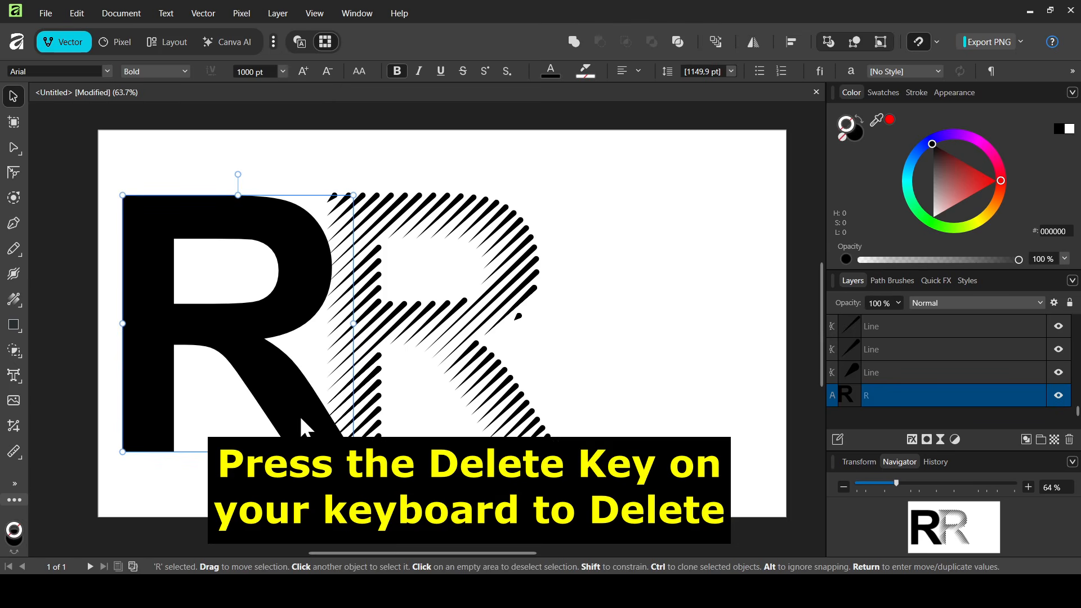
key(Delete)
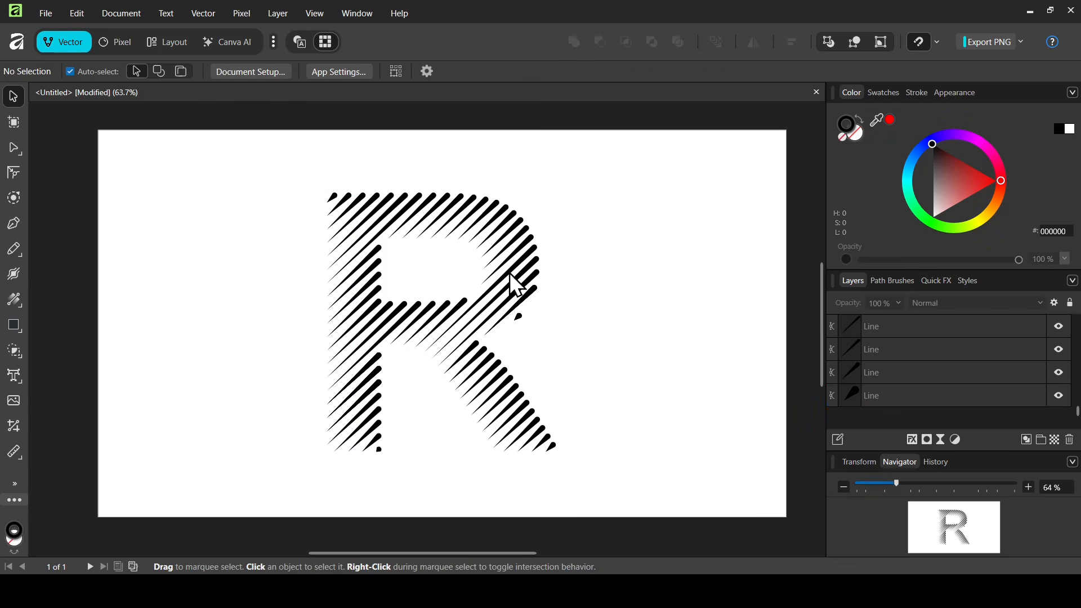
- Select all the lines and remove the stray fragments below the R's bowl and at the foot of its straight stem with the Shape Builder
click(517, 318)
drag(269, 167, 650, 498)
drag(17, 353, 78, 353)
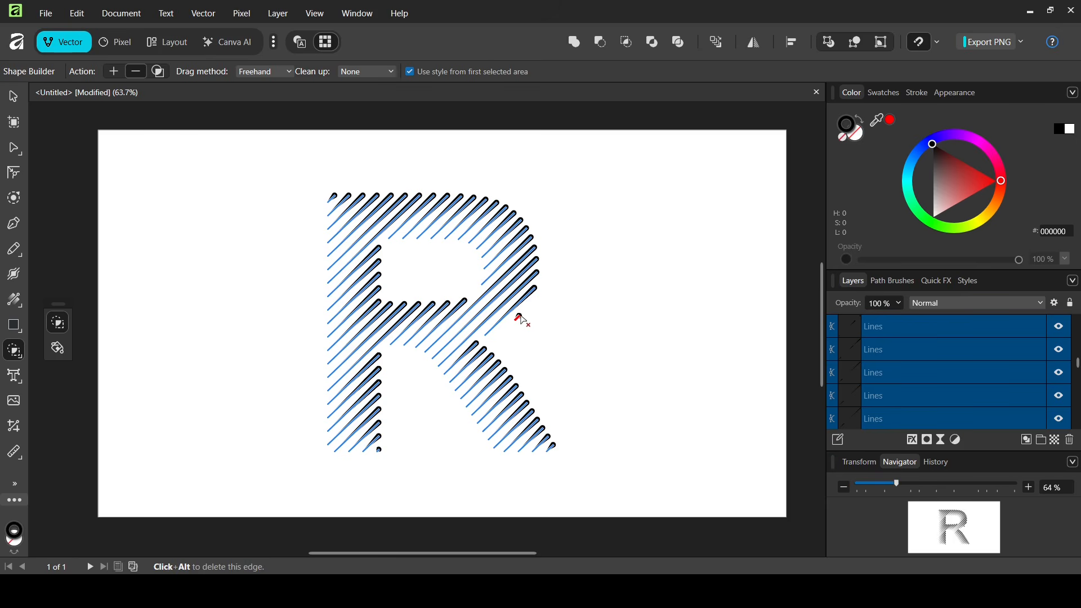
alt+click(379, 451)
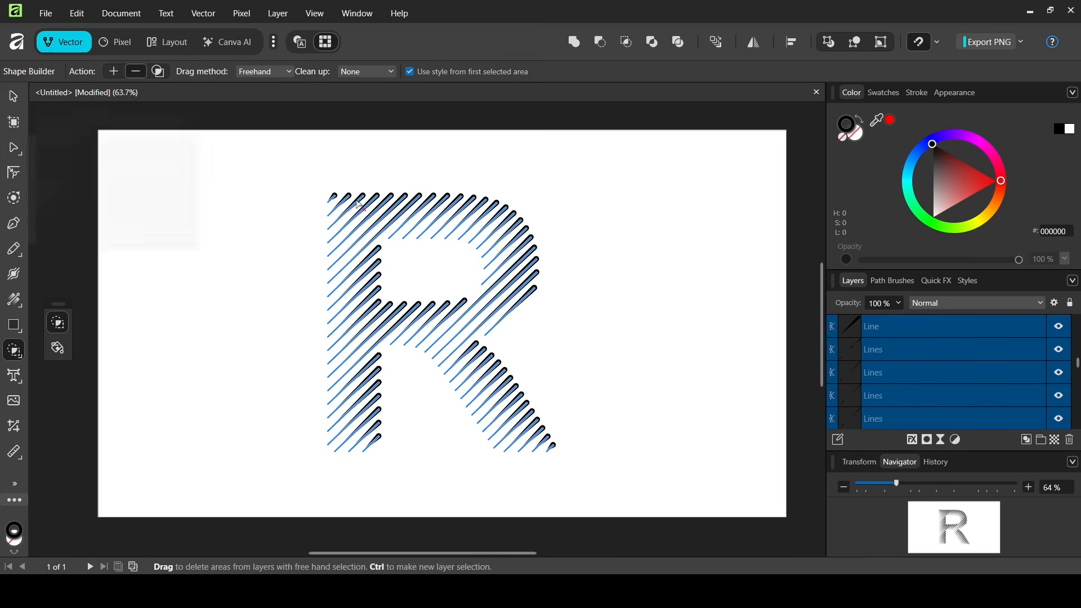
- Group the trimmed lines and set the group's stroke width to 15 pt
click(15, 91)
click(228, 72)
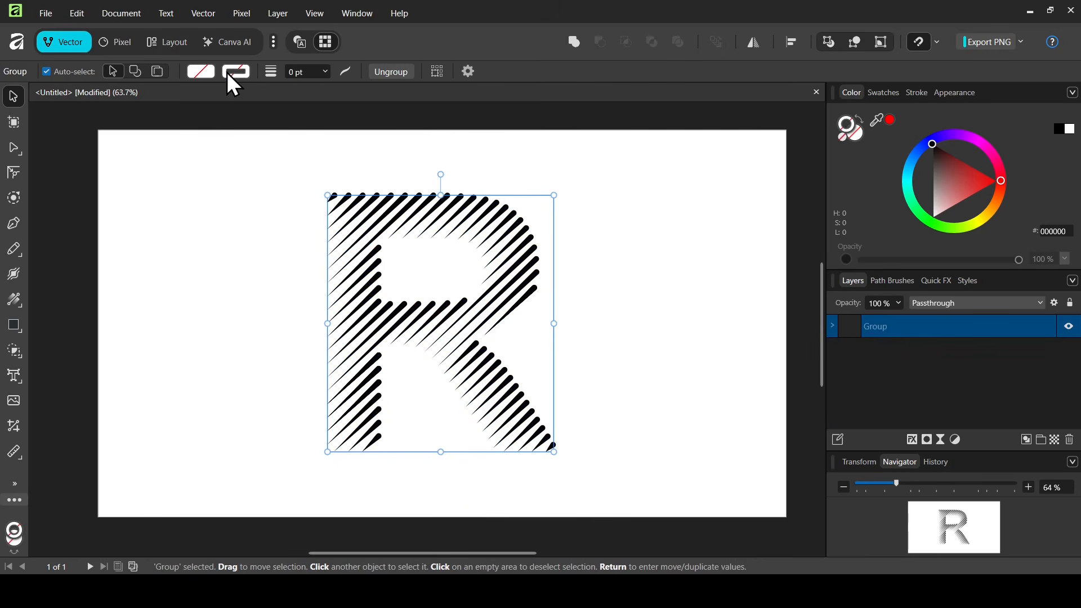
click(327, 72)
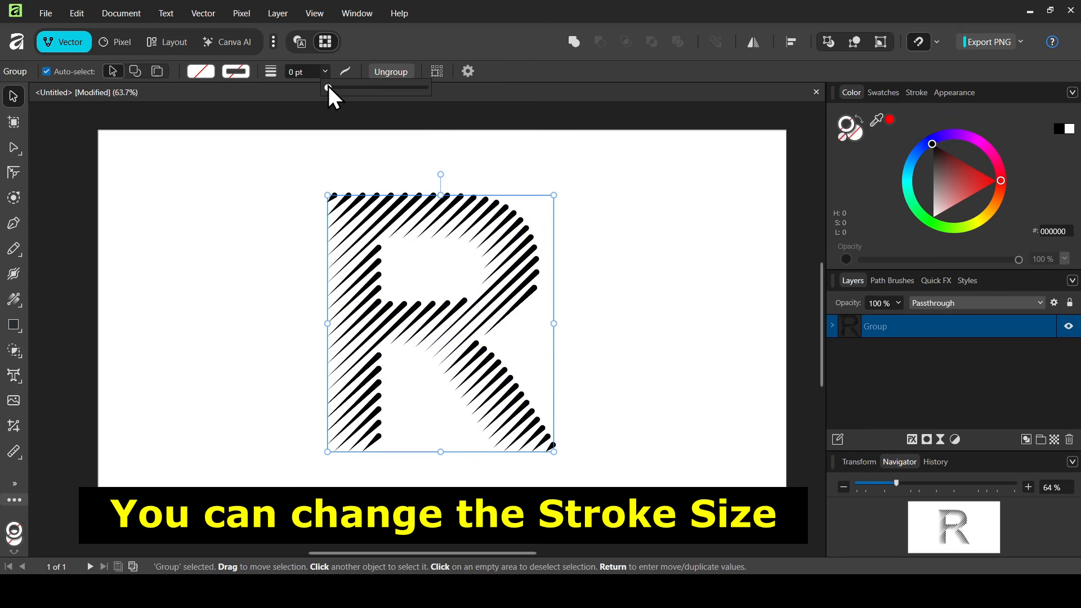
mouse_move(329, 89)
mouse_down()
mouse_move(383, 88)
mouse_move(374, 91)
mouse_up()
drag(374, 89, 387, 103)
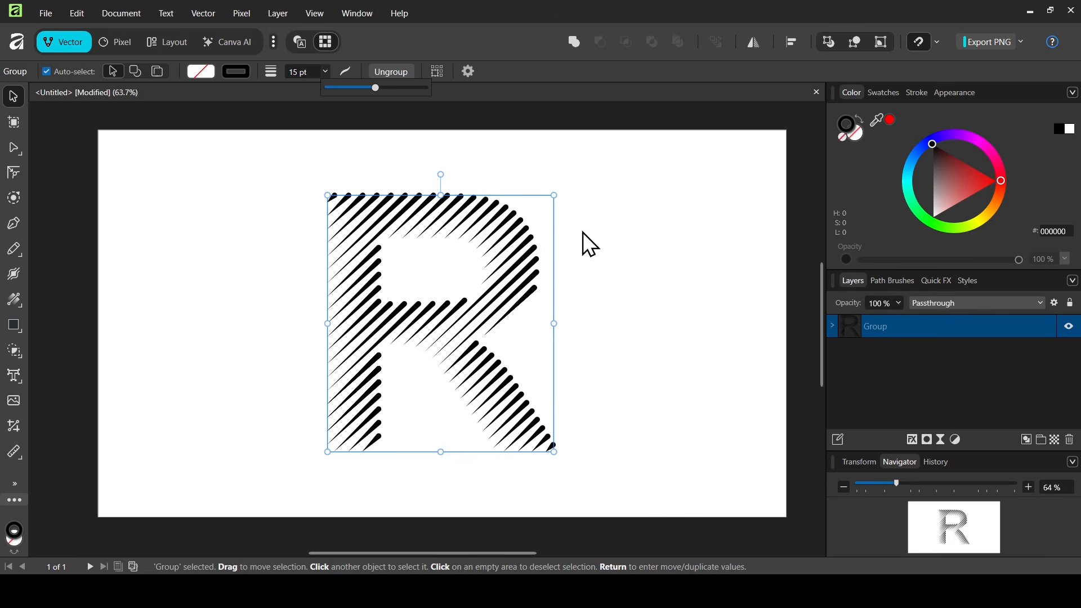
- Apply a linear gradient to the group's stroke, placing its end stop at the R's upper-right corner and colouring it red (FF0000)
click(18, 299)
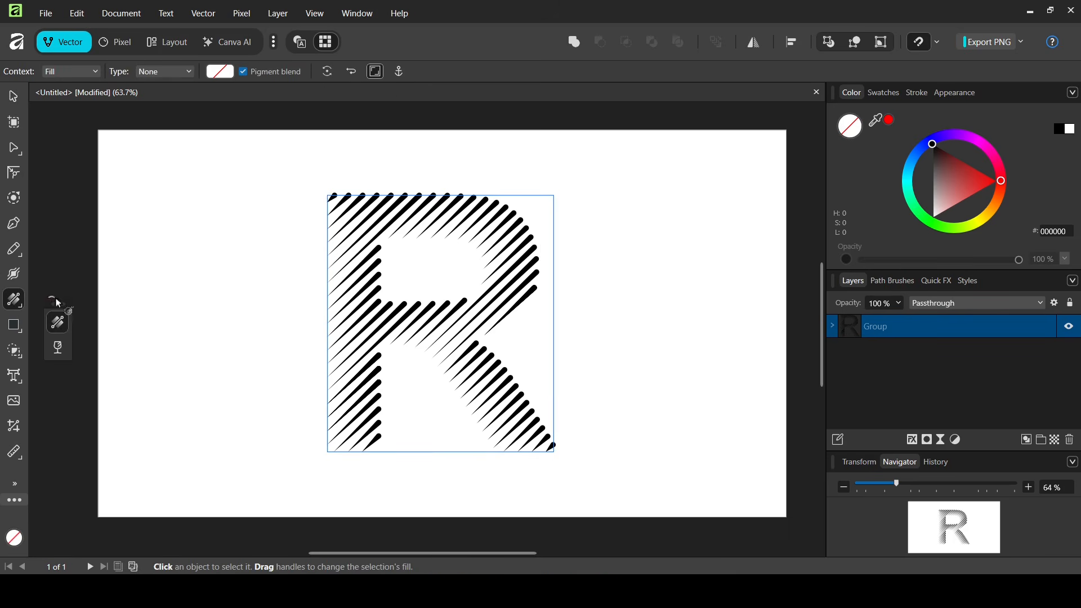
click(86, 72)
click(82, 103)
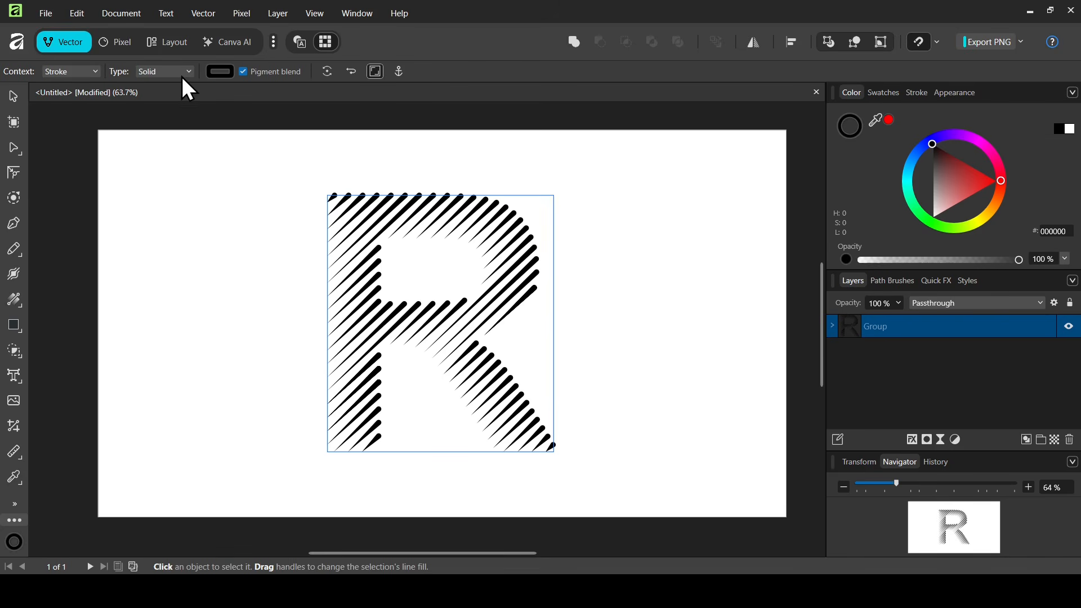
click(184, 77)
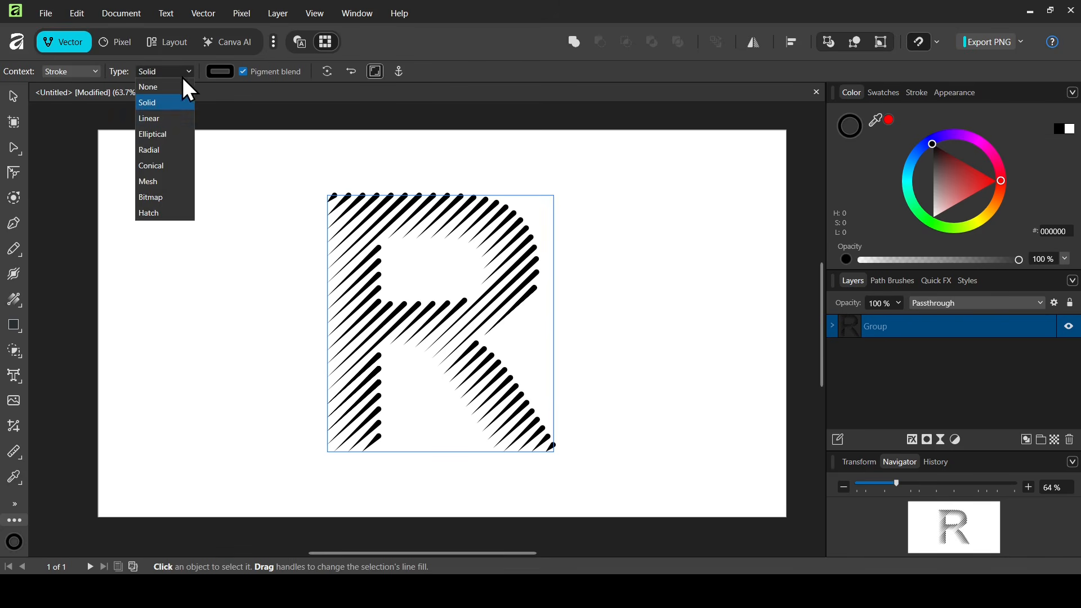
click(159, 120)
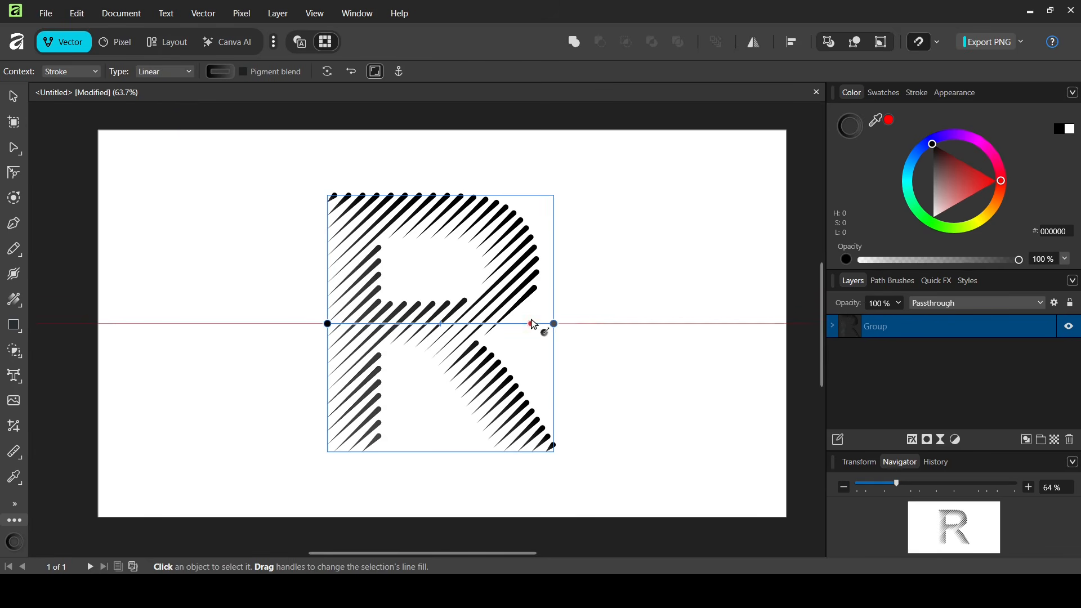
drag(558, 325, 552, 196)
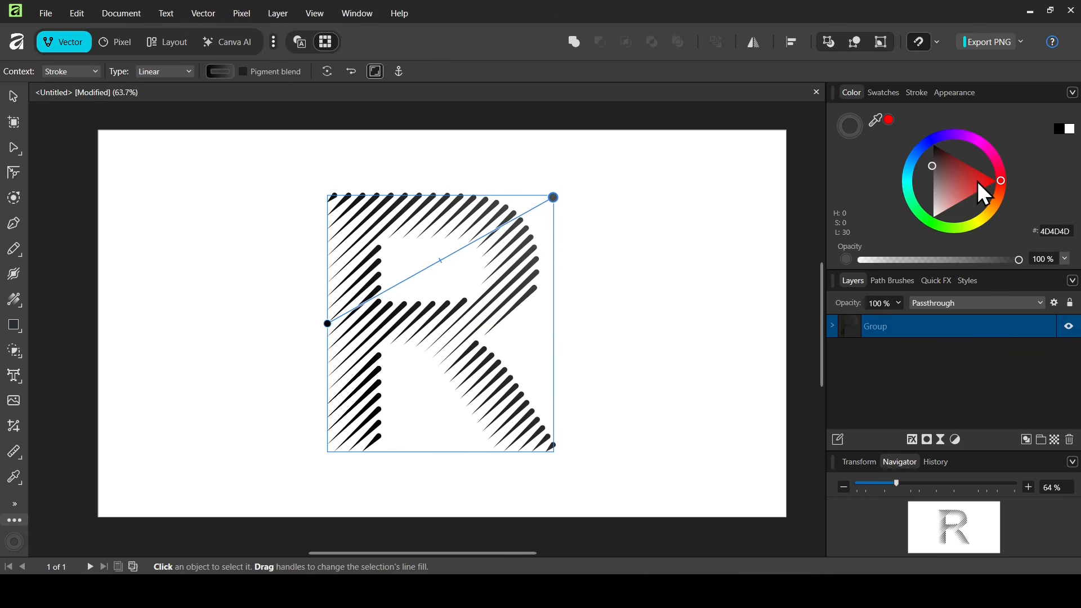
drag(978, 181, 1005, 173)
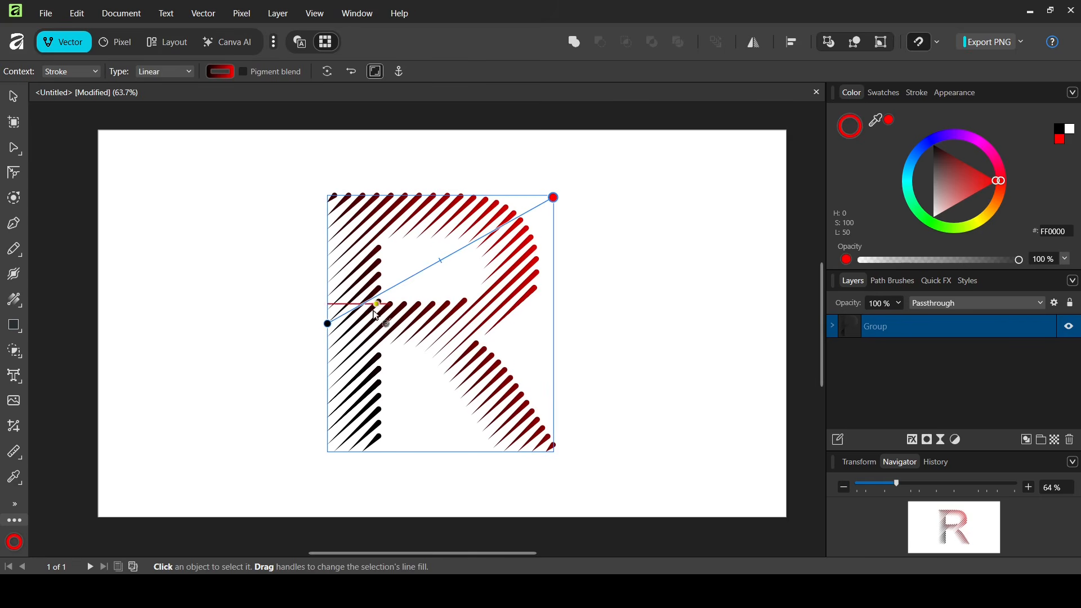
- Move the gradient's start stop to the R's lower-left corner, colour it purple (CD00FF), and deselect the group
drag(330, 323, 329, 449)
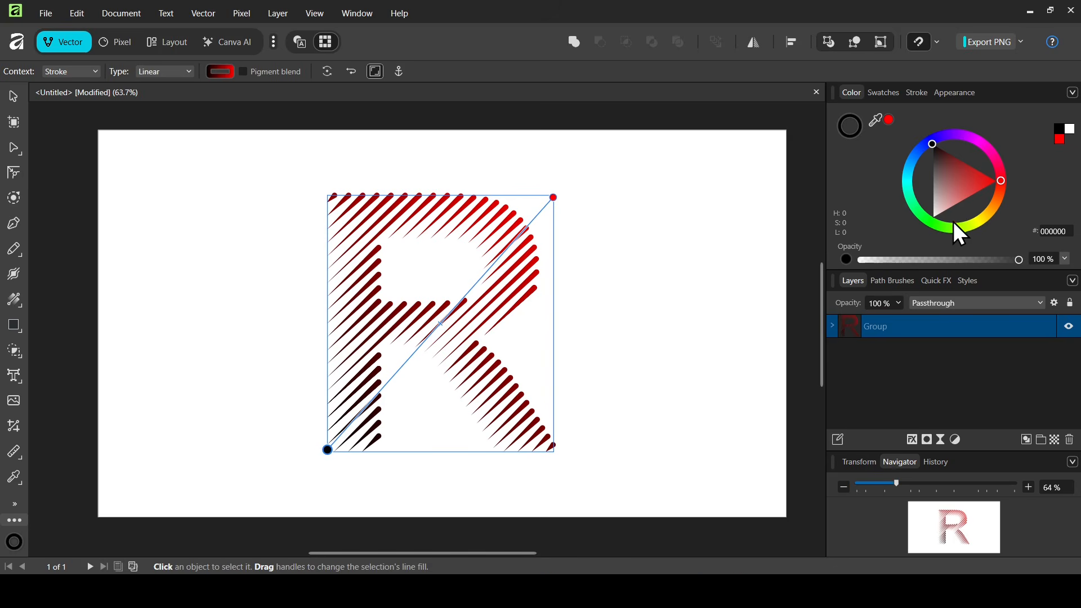
click(973, 223)
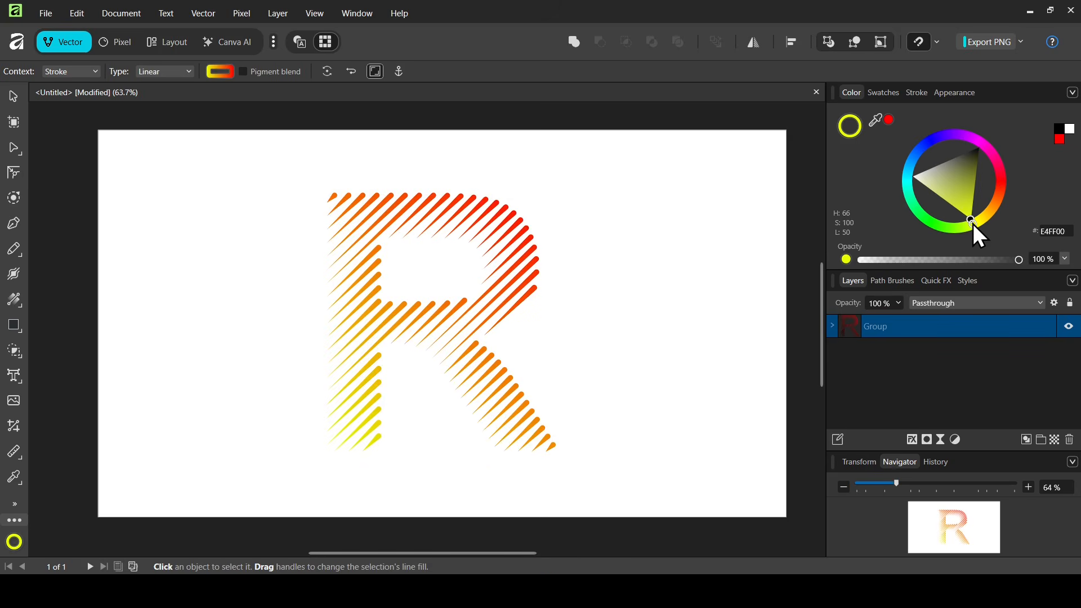
click(968, 139)
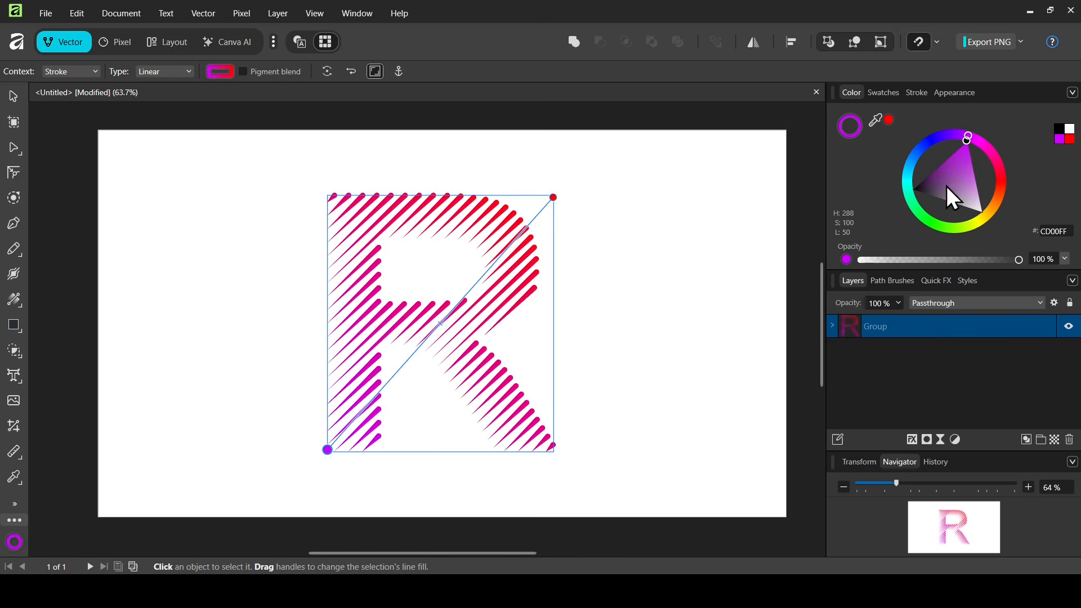
click(14, 94)
click(290, 216)
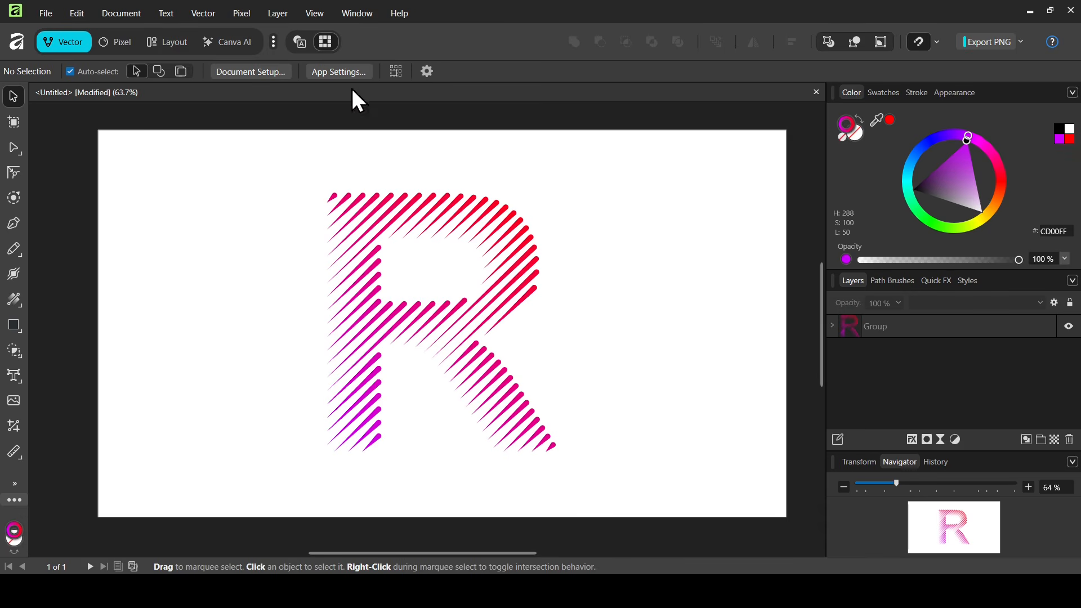
- Add a fill layer in black (000000) at 100% opacity and place it beneath the R group as the background
click(246, 19)
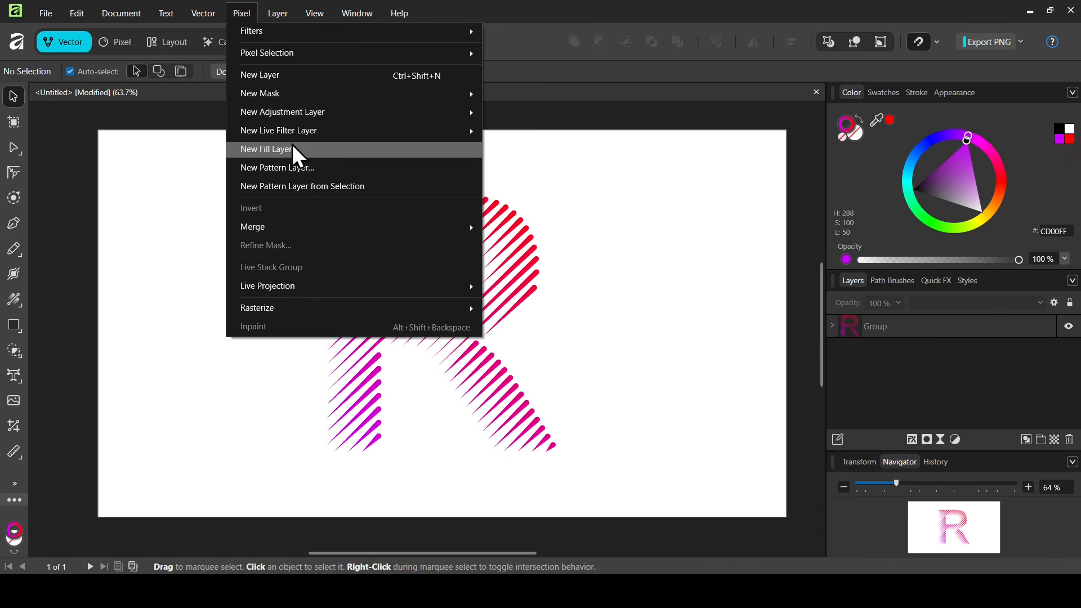
click(320, 150)
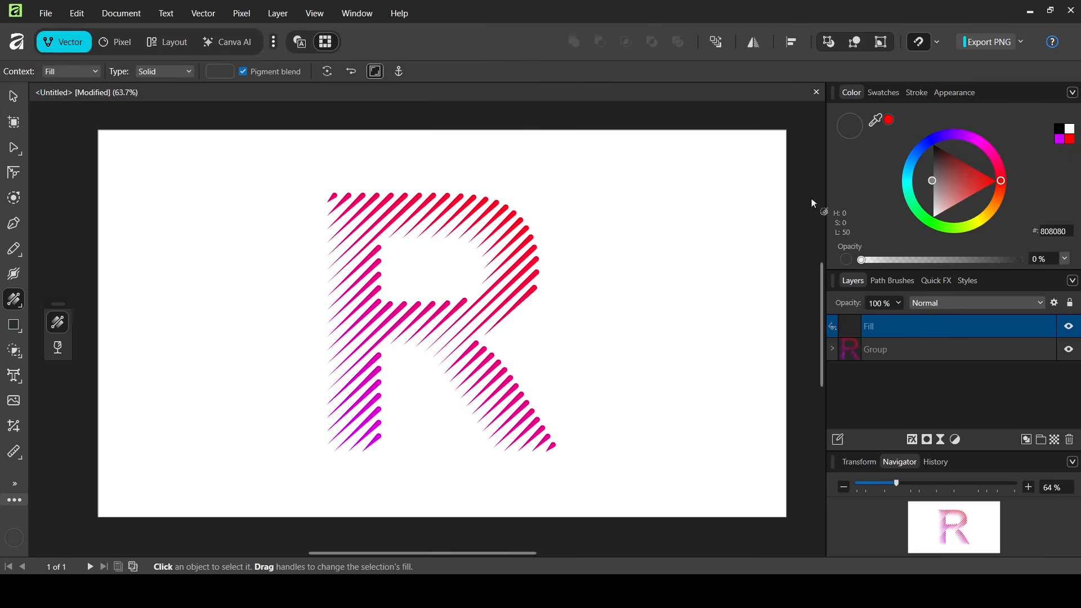
click(966, 184)
drag(864, 261, 1068, 261)
drag(940, 316, 928, 383)
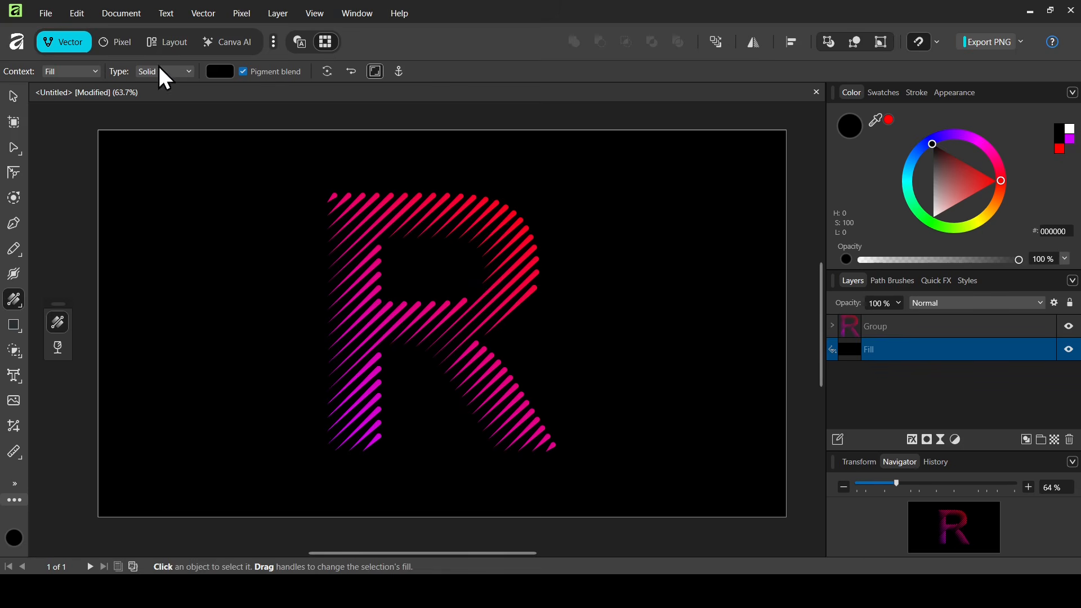
click(14, 96)
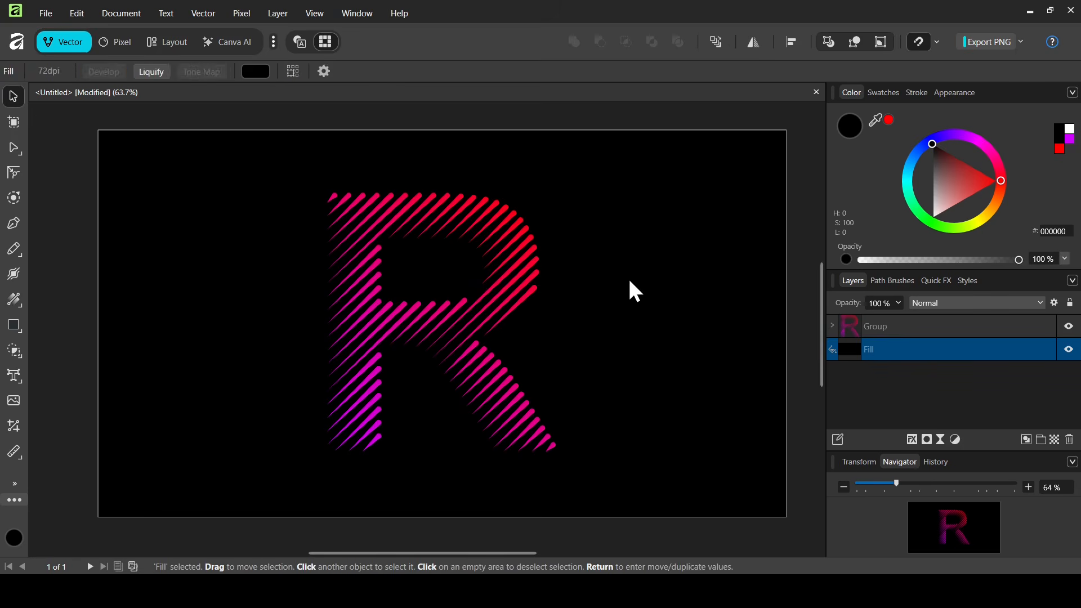